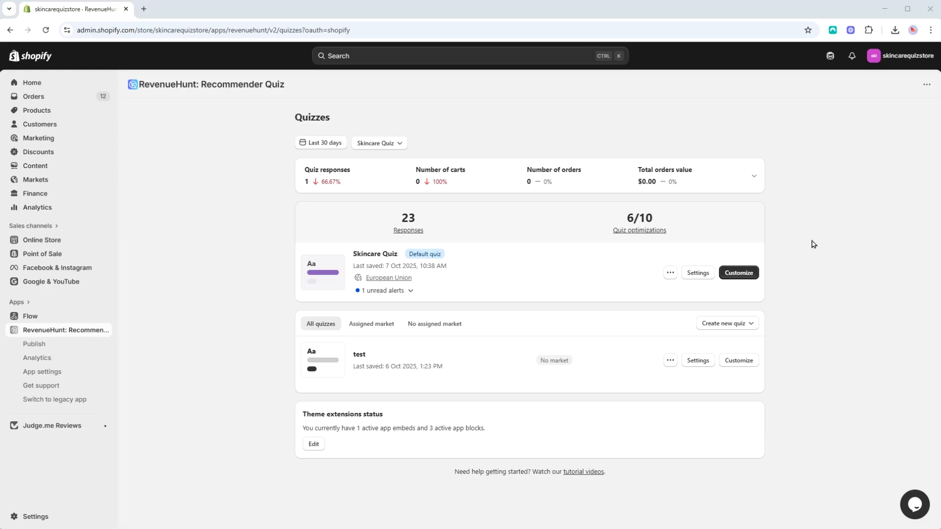
- Open the Skincare Quiz for customizing and go past its questions and design to the results pages
{"action": "left_click", "coordinate": [754, 272]}
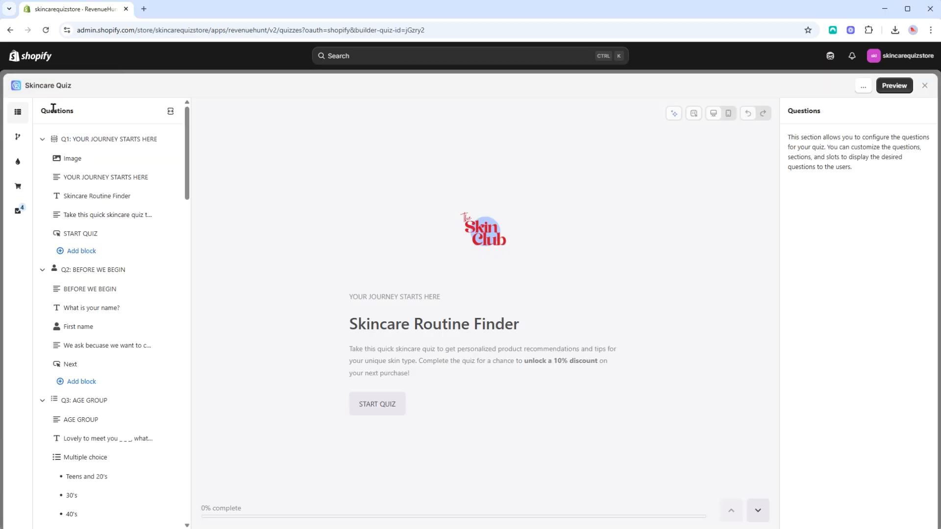
{"action": "left_click", "coordinate": [42, 139]}
{"action": "left_click", "coordinate": [42, 157]}
{"action": "left_click", "coordinate": [42, 176]}
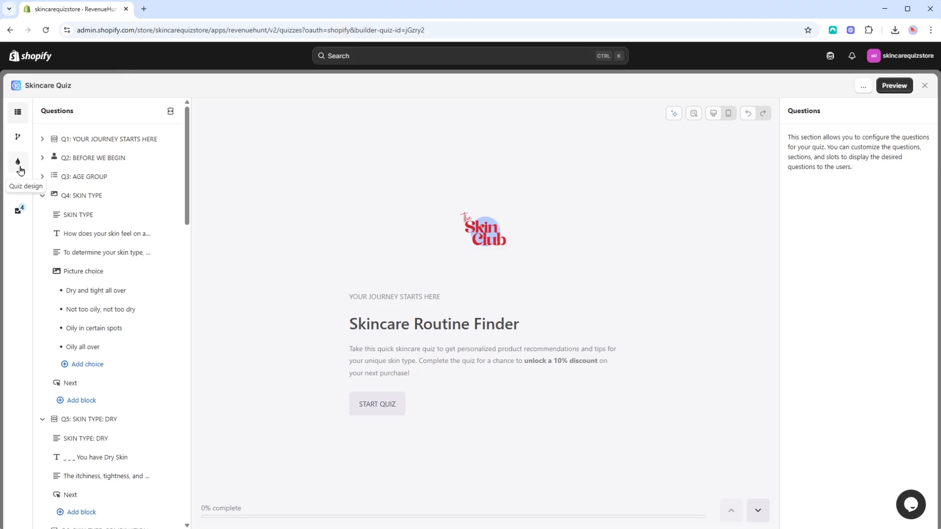
{"action": "left_click", "coordinate": [20, 167]}
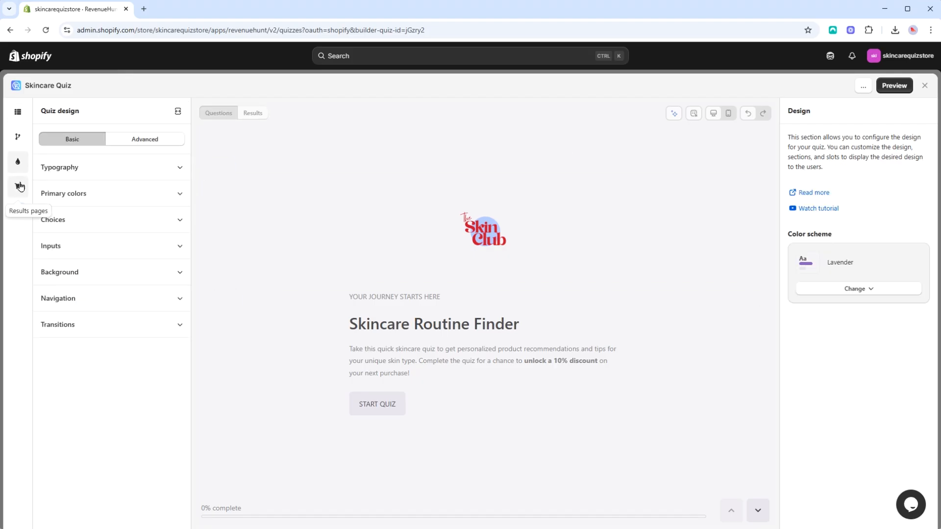
{"action": "left_click", "coordinate": [19, 186]}
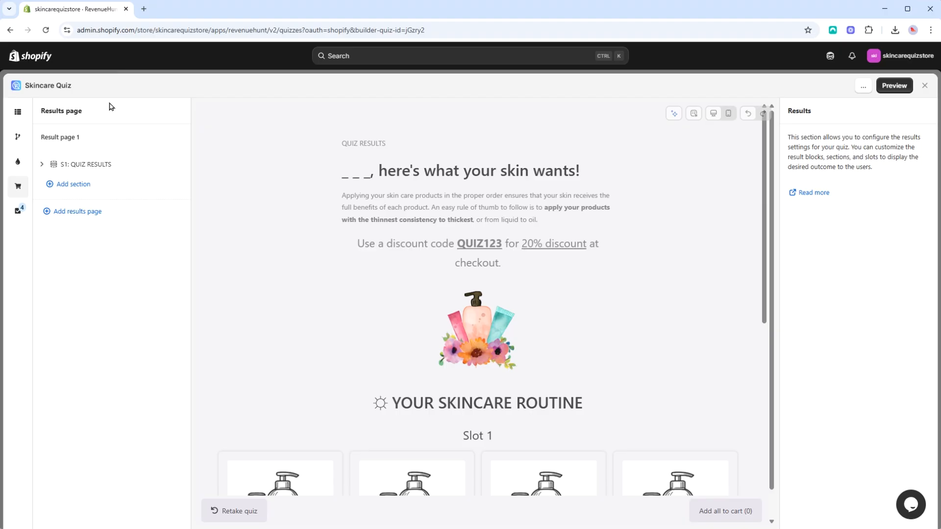
- Add a second results page and give question Q11 a jump logic rule that goes to Result page 1
{"action": "left_click", "coordinate": [68, 214]}
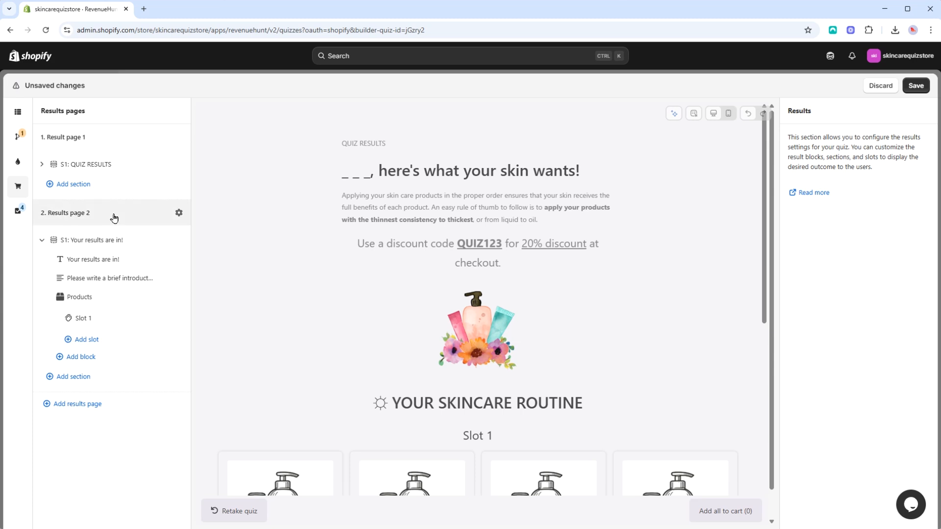
{"action": "left_click", "coordinate": [19, 134]}
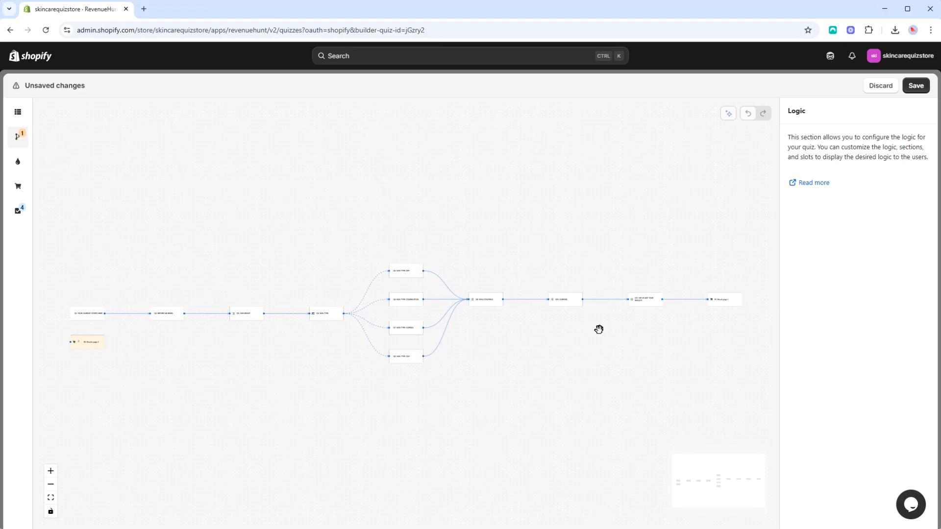
{"action": "left_click", "coordinate": [646, 300]}
{"action": "left_click", "coordinate": [894, 163]}
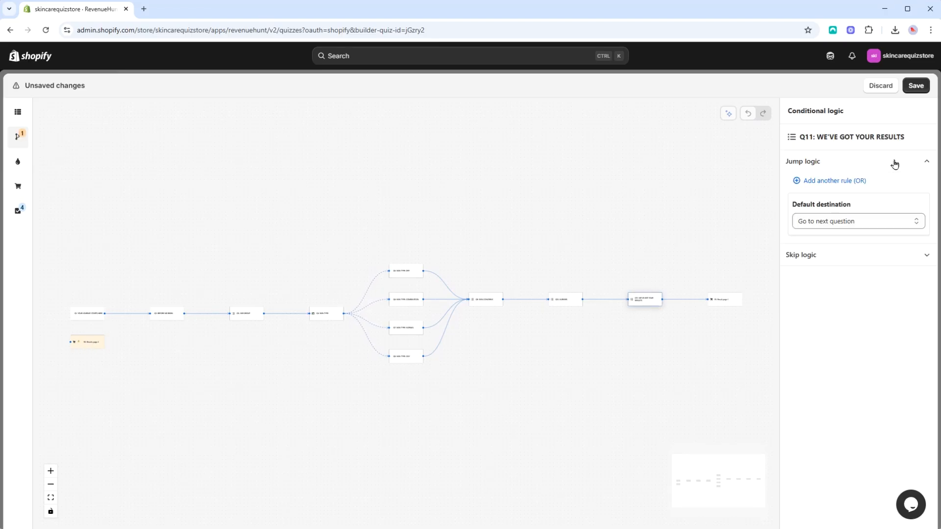
{"action": "left_click", "coordinate": [840, 188]}
{"action": "left_click", "coordinate": [850, 319]}
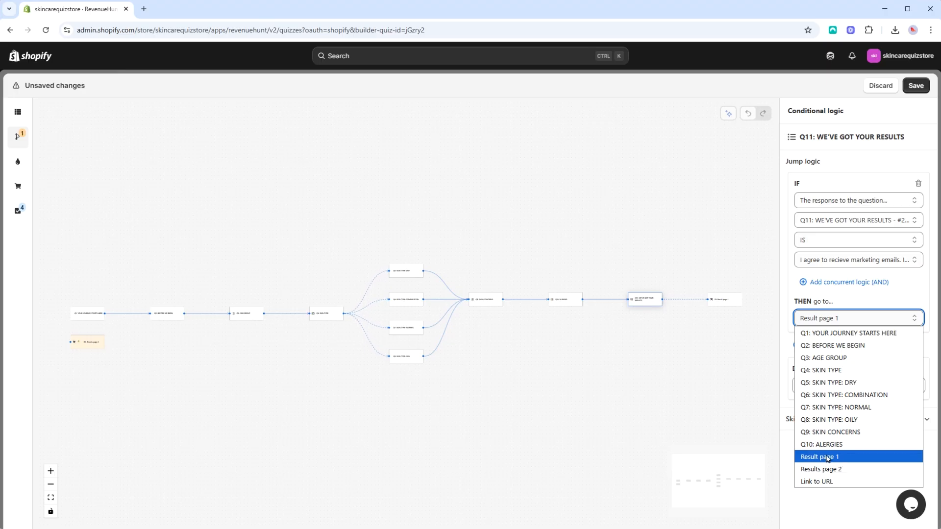
{"action": "left_click", "coordinate": [646, 402]}
- Remove Results page 2 from the quiz
{"action": "left_click", "coordinate": [18, 187]}
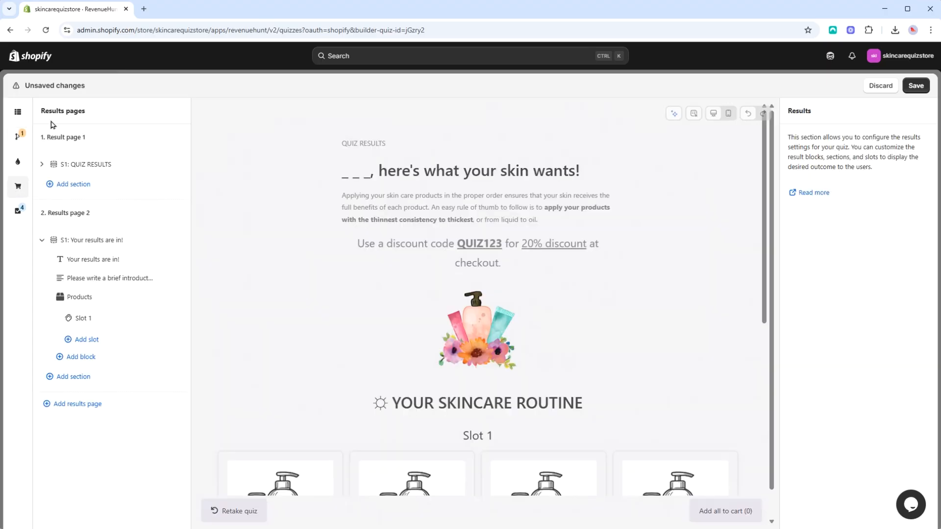
{"action": "left_click", "coordinate": [138, 214]}
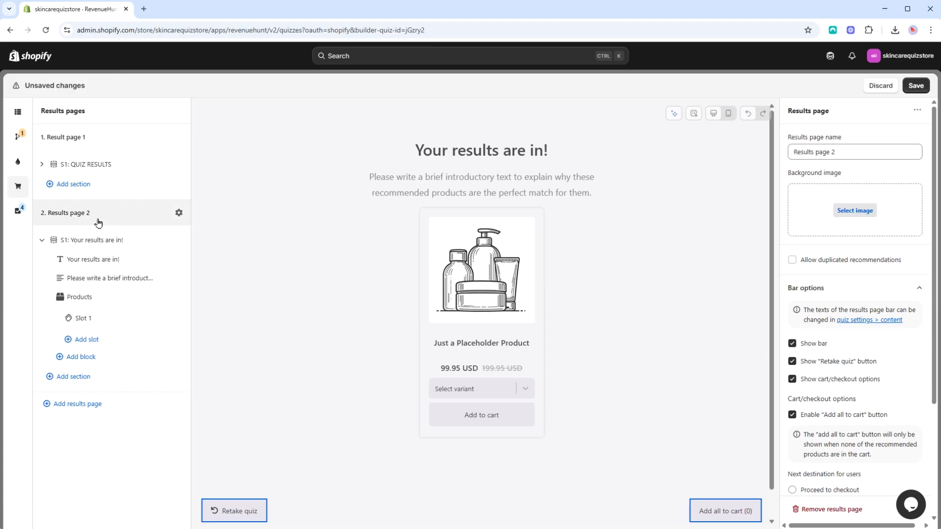
{"action": "left_click", "coordinate": [917, 110]}
{"action": "left_click", "coordinate": [909, 147]}
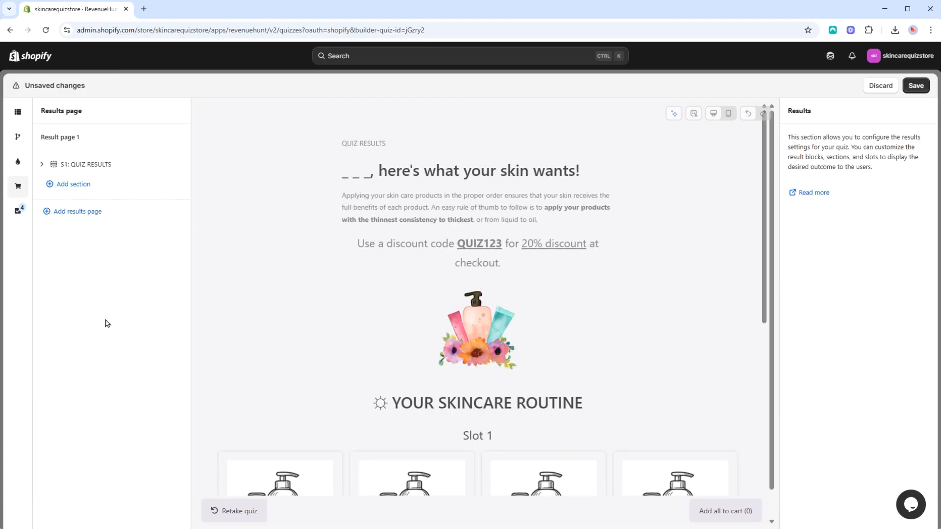
- Rename the remaining results page to Result page Default
{"action": "left_click", "coordinate": [84, 142]}
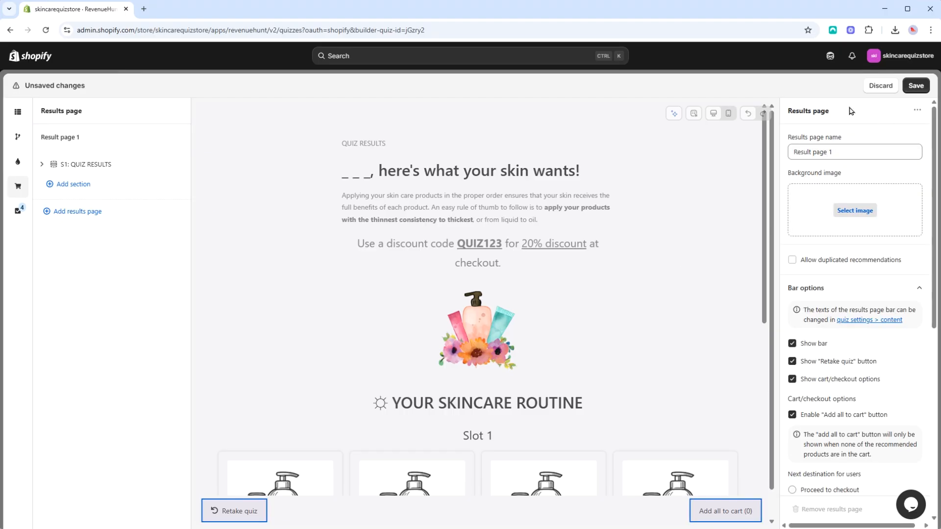
{"action": "left_click", "coordinate": [855, 153]}
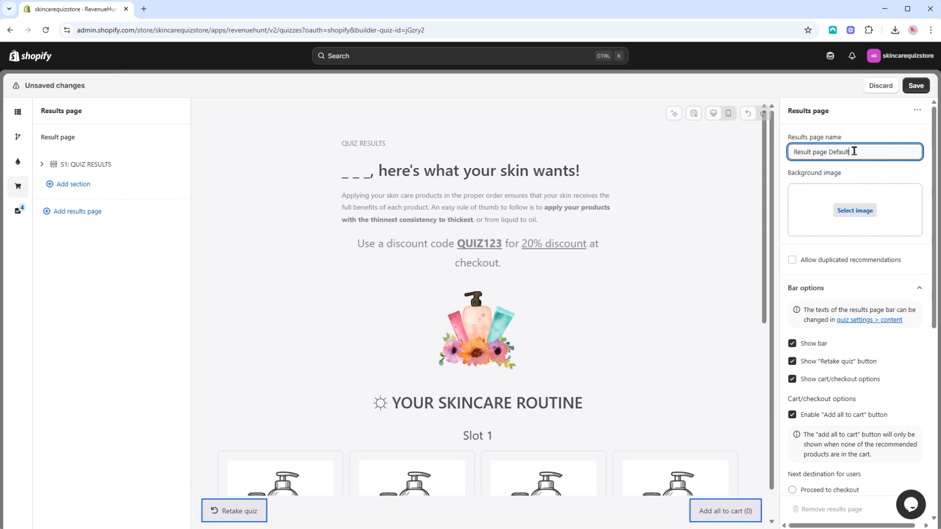
- Set background.png as the results page's background image and adjust the image opacity
{"action": "left_click", "coordinate": [855, 212]}
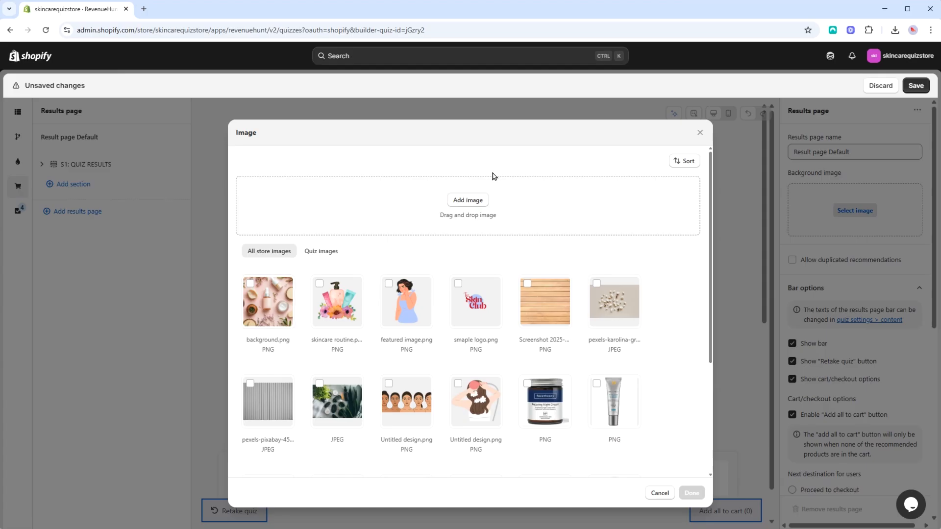
{"action": "left_click", "coordinate": [273, 304]}
{"action": "left_click", "coordinate": [691, 493]}
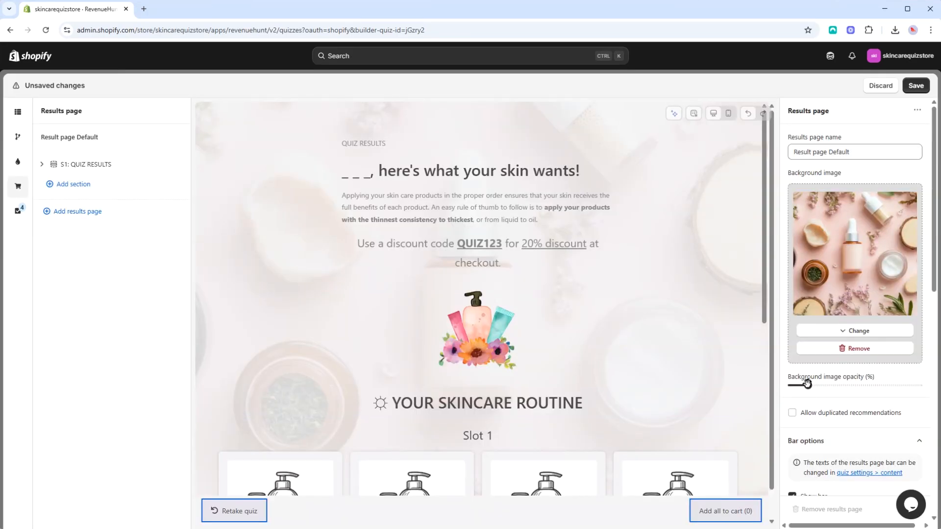
{"action": "mouse_move", "coordinate": [807, 386]}
{"action": "left_mouse_down"}
{"action": "mouse_move", "coordinate": [834, 385]}
{"action": "mouse_move", "coordinate": [810, 386]}
{"action": "left_mouse_up"}
- Try the option that allows duplicated recommendations and look over the product slot in the preview
{"action": "scroll", "coordinate": [833, 362], "scroll_direction": "down", "scroll_amount": 2}
{"action": "left_click", "coordinate": [792, 314]}
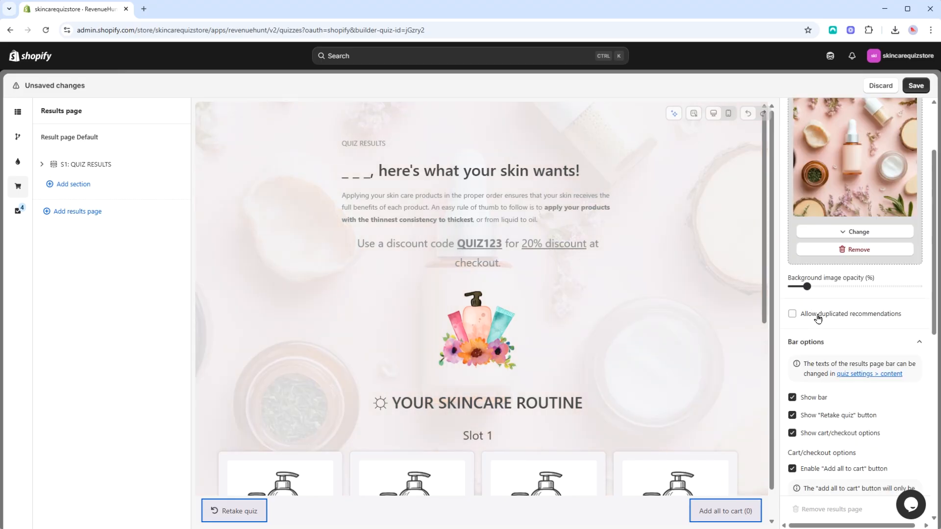
{"action": "scroll", "coordinate": [859, 318], "scroll_direction": "down", "scroll_amount": 1}
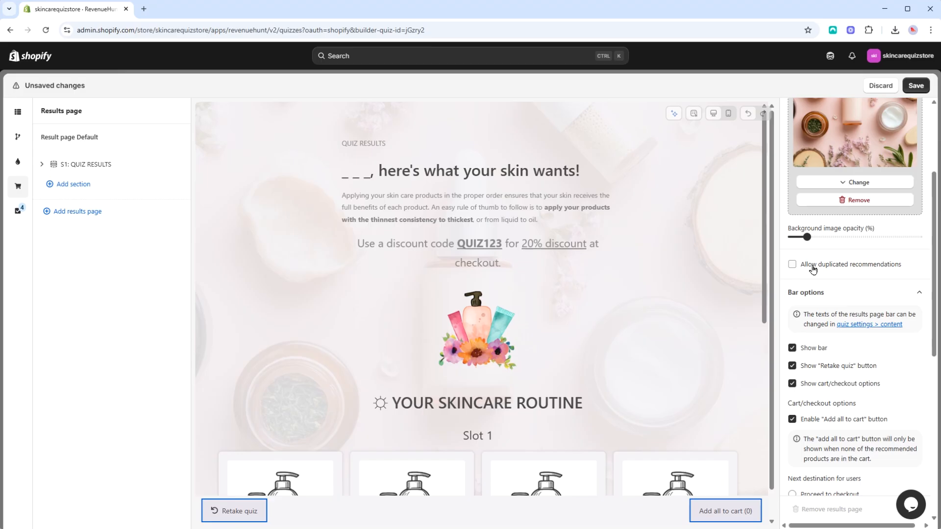
{"action": "scroll", "coordinate": [661, 273], "scroll_direction": "down", "scroll_amount": 6}
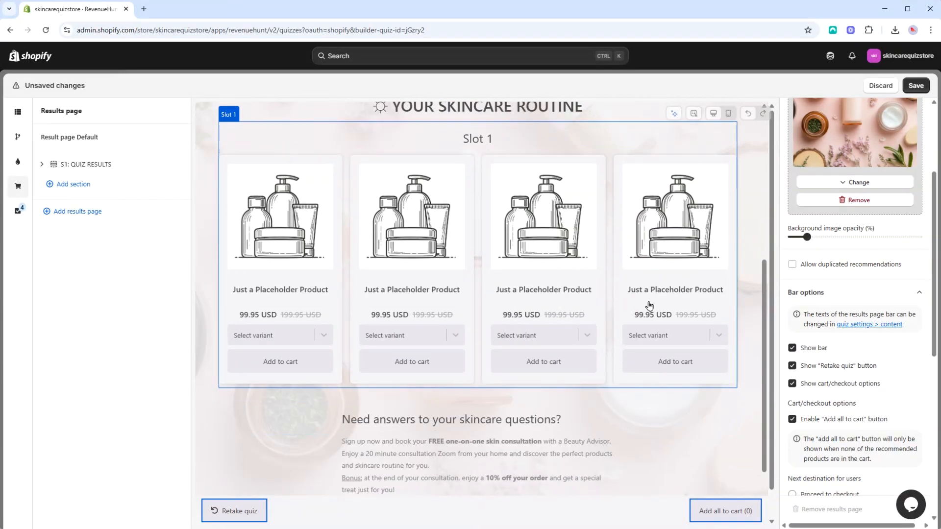
{"action": "left_click", "coordinate": [825, 266]}
{"action": "left_click", "coordinate": [833, 269]}
{"action": "scroll", "coordinate": [904, 279], "scroll_direction": "down", "scroll_amount": 3}
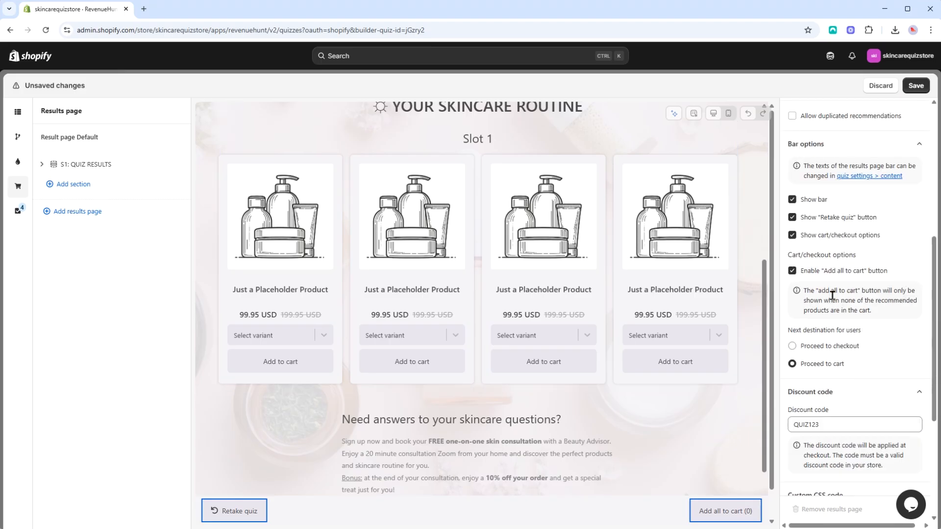
- Switch the "Retake quiz" button, the cart/checkout options and the "Add all to cart" button off and back on
{"action": "left_click", "coordinate": [793, 217]}
{"action": "left_click", "coordinate": [793, 218]}
{"action": "left_click", "coordinate": [792, 236]}
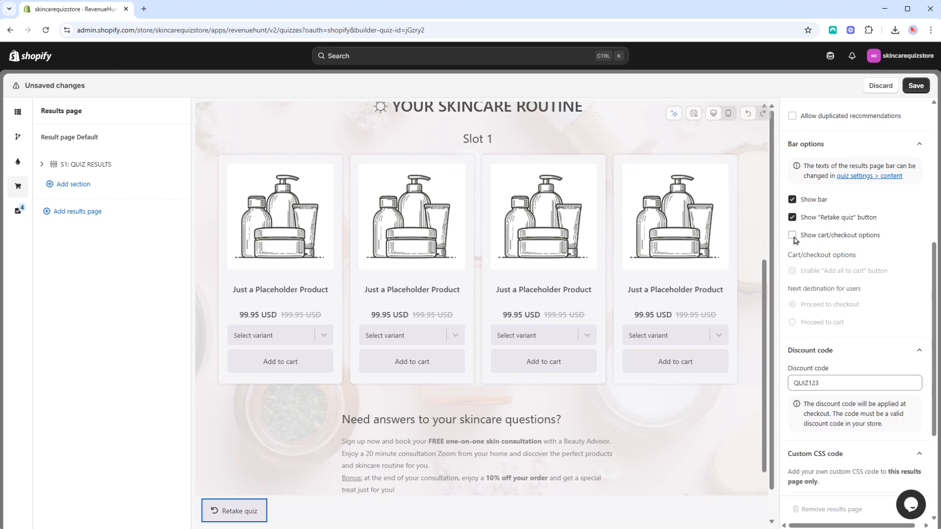
{"action": "left_click", "coordinate": [792, 236]}
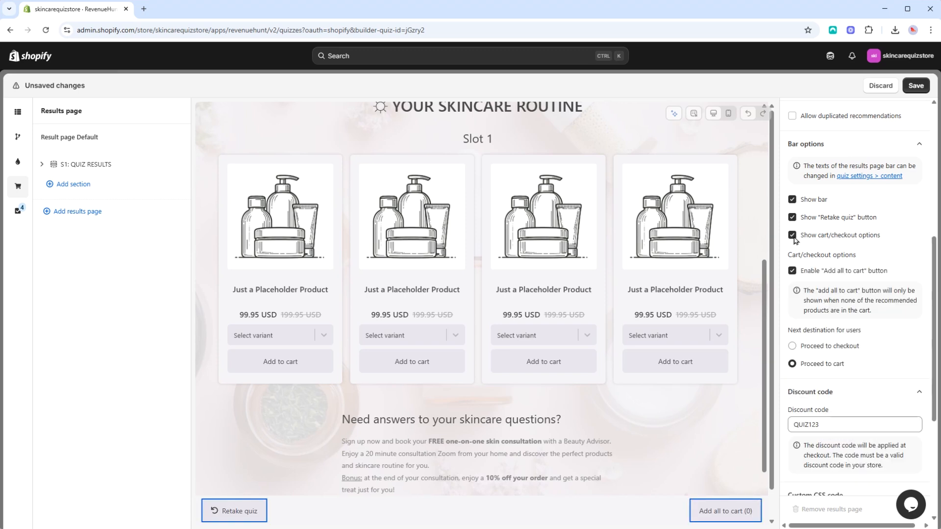
{"action": "left_click", "coordinate": [792, 271]}
{"action": "left_click", "coordinate": [792, 271]}
- Set the next destination for users to Proceed to checkout
{"action": "scroll", "coordinate": [796, 284], "scroll_direction": "down", "scroll_amount": 1}
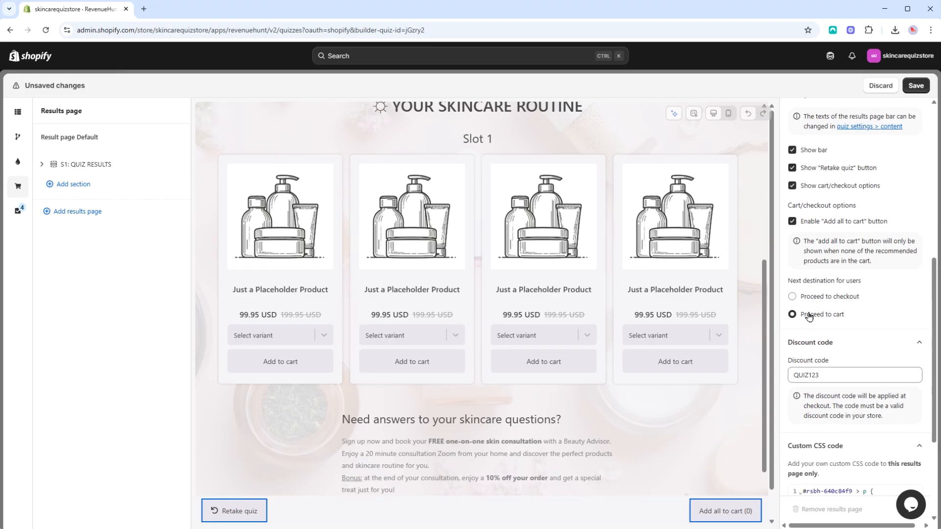
{"action": "left_click", "coordinate": [793, 296]}
- Examine the results page's discount code, custom CSS code and custom JS code settings
{"action": "left_click", "coordinate": [916, 342]}
{"action": "left_click", "coordinate": [916, 342]}
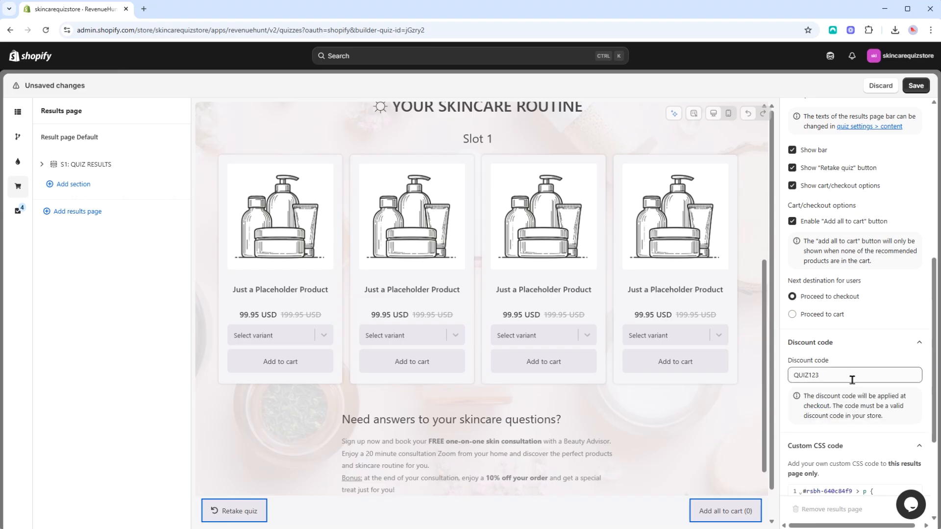
{"action": "left_click", "coordinate": [863, 375]}
{"action": "left_click_drag", "start_coordinate": [844, 378], "coordinate": [787, 376]}
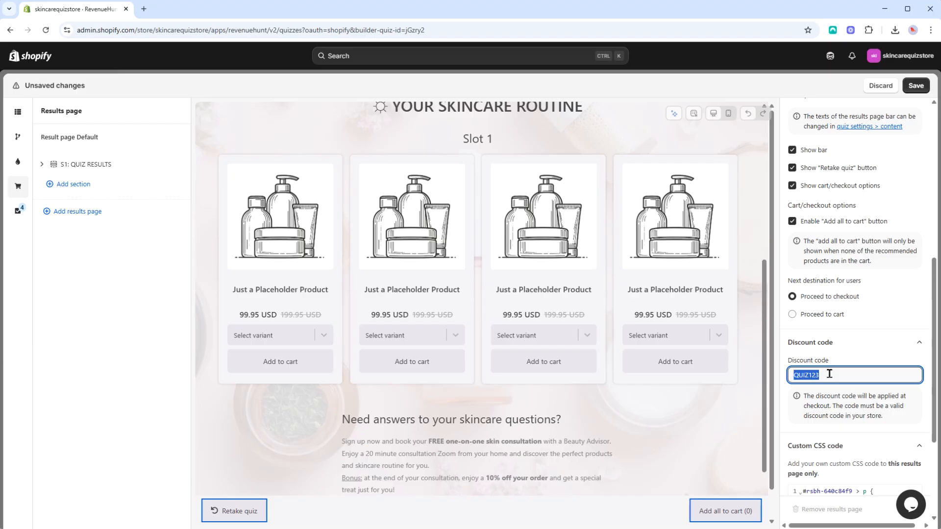
{"action": "left_click", "coordinate": [919, 342]}
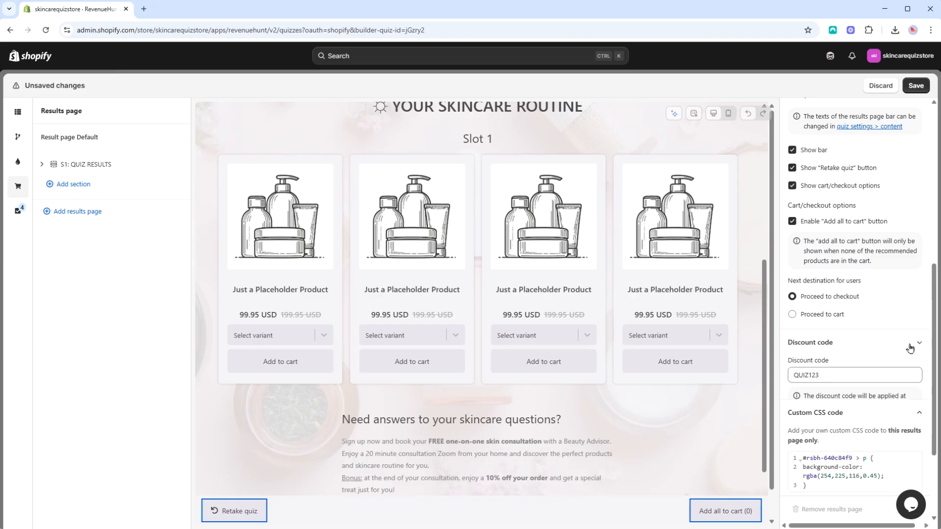
{"action": "scroll", "coordinate": [789, 316], "scroll_direction": "down", "scroll_amount": 2}
{"action": "left_click_drag", "start_coordinate": [830, 363], "coordinate": [803, 331]}
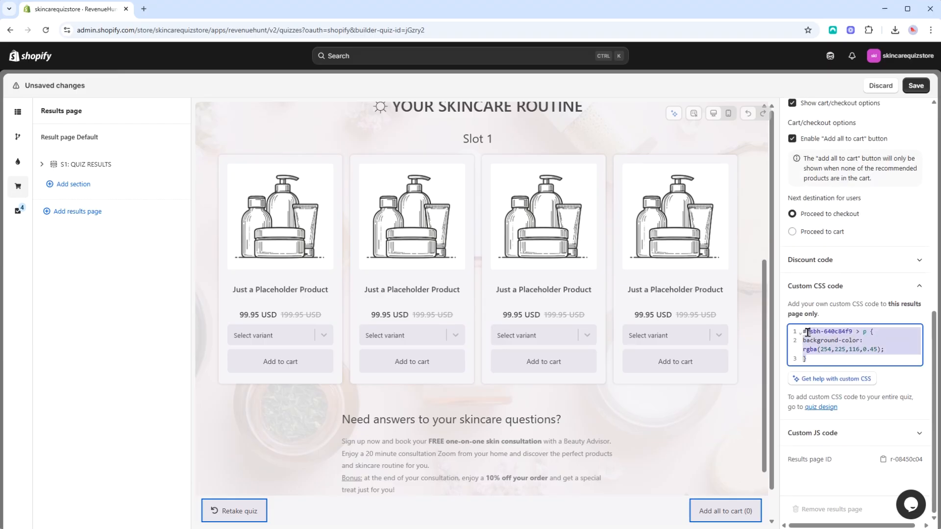
{"action": "left_click", "coordinate": [886, 290]}
{"action": "left_click", "coordinate": [877, 428]}
{"action": "scroll", "coordinate": [833, 360], "scroll_direction": "down", "scroll_amount": 4}
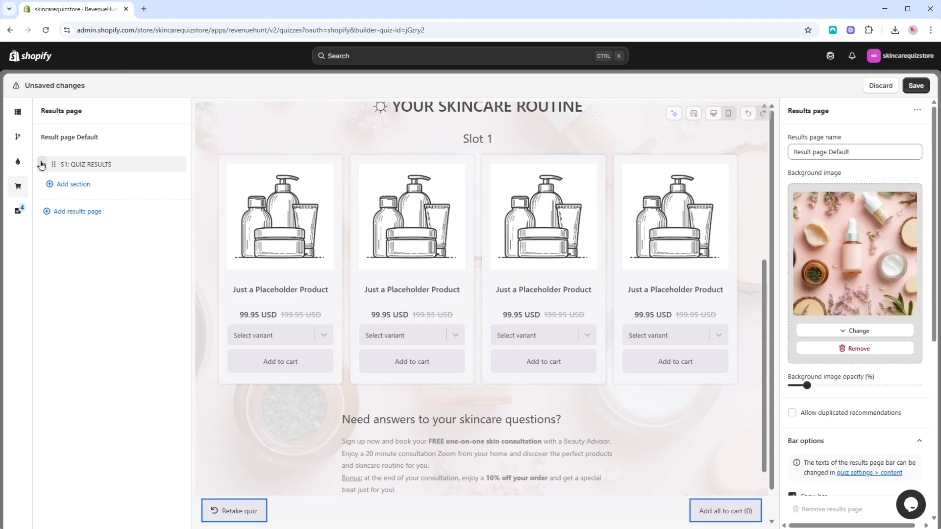
- Review the blocks and settings of section S1: QUIZ RESULTS and add a second section below it
{"action": "left_click", "coordinate": [42, 165]}
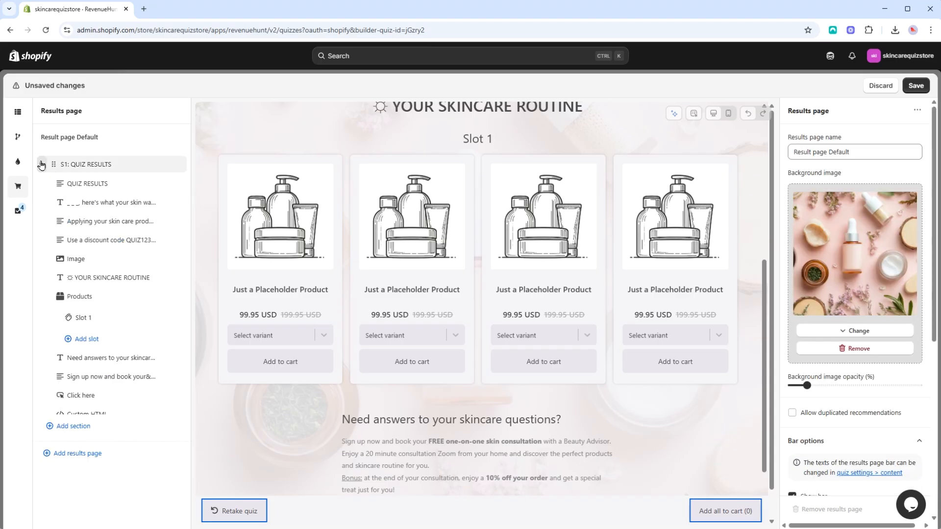
{"action": "left_click", "coordinate": [112, 166]}
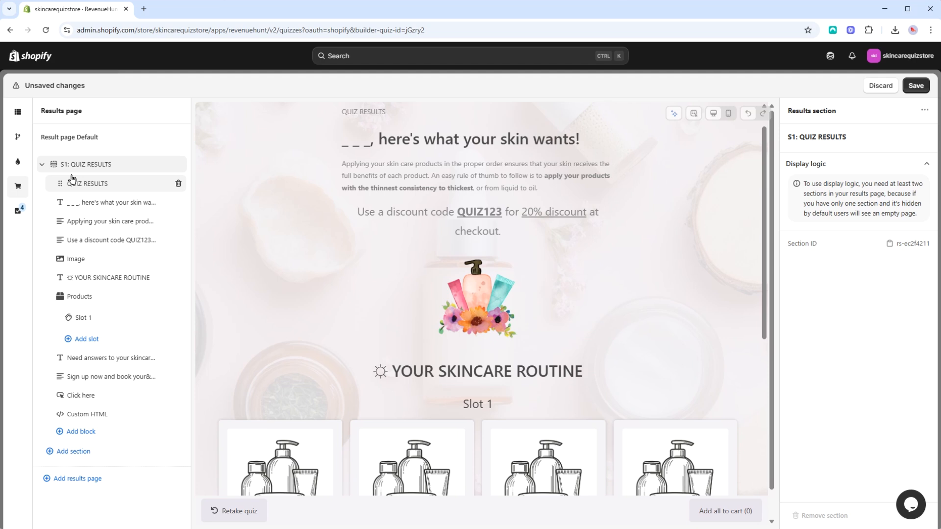
{"action": "left_click", "coordinate": [42, 164]}
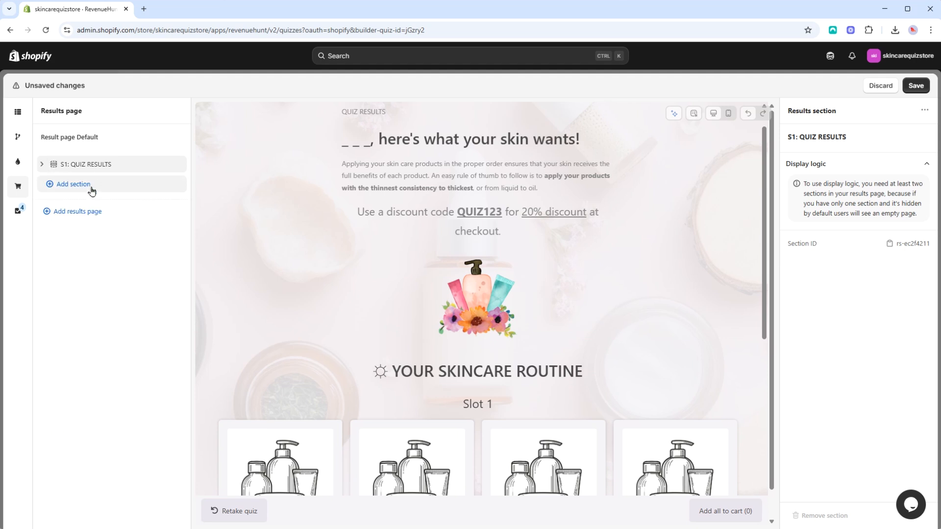
{"action": "left_click", "coordinate": [75, 184]}
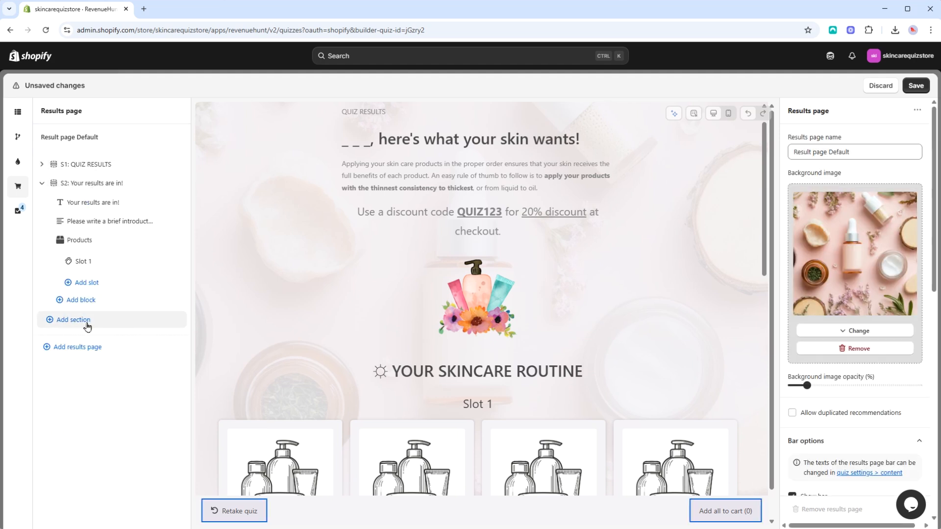
{"action": "left_click", "coordinate": [42, 183]}
- Try display logic showing section S1 if Q3: AGE GROUP is Teens and 20's, and a display condition on section S2
{"action": "left_click", "coordinate": [73, 164]}
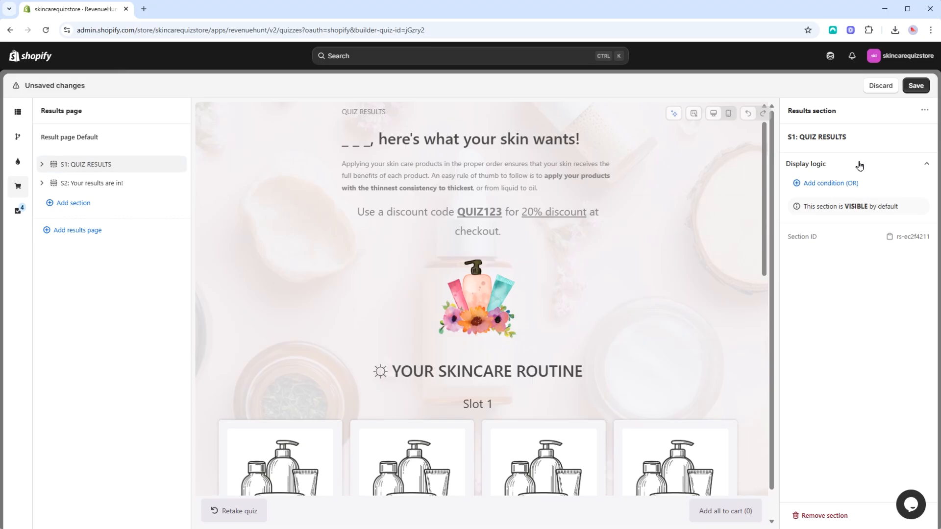
{"action": "left_click", "coordinate": [855, 184]}
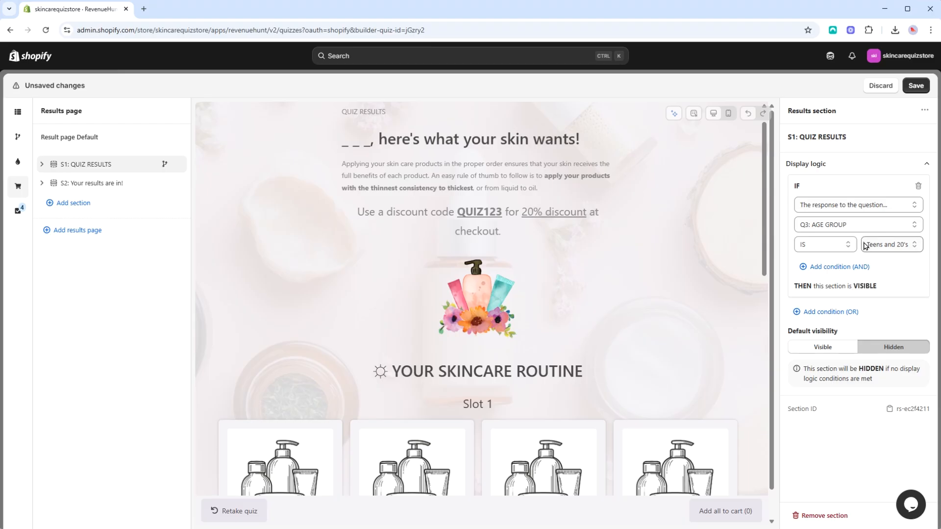
{"action": "left_click", "coordinate": [109, 183]}
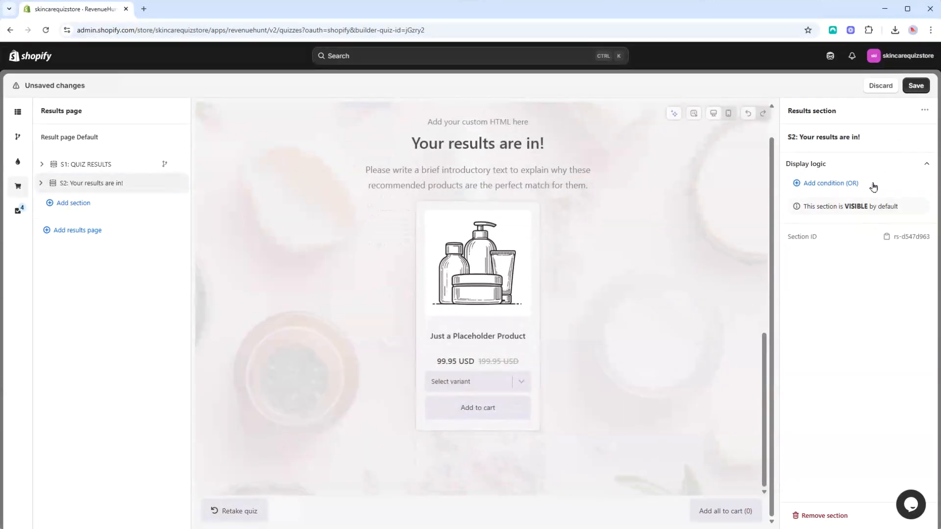
{"action": "left_click", "coordinate": [872, 185]}
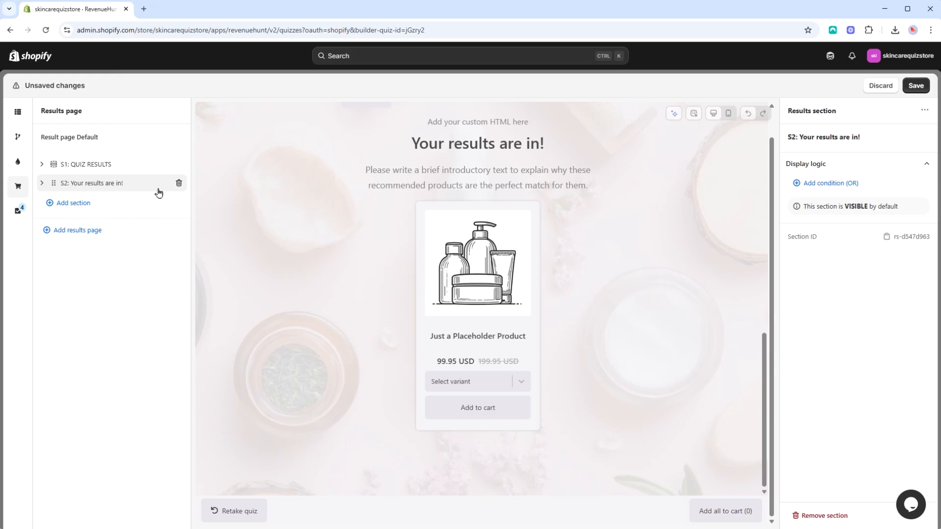
- Remove section S2: Your results are in! from the results page
{"action": "left_click", "coordinate": [41, 183]}
{"action": "left_click", "coordinate": [42, 183]}
{"action": "left_click", "coordinate": [179, 184]}
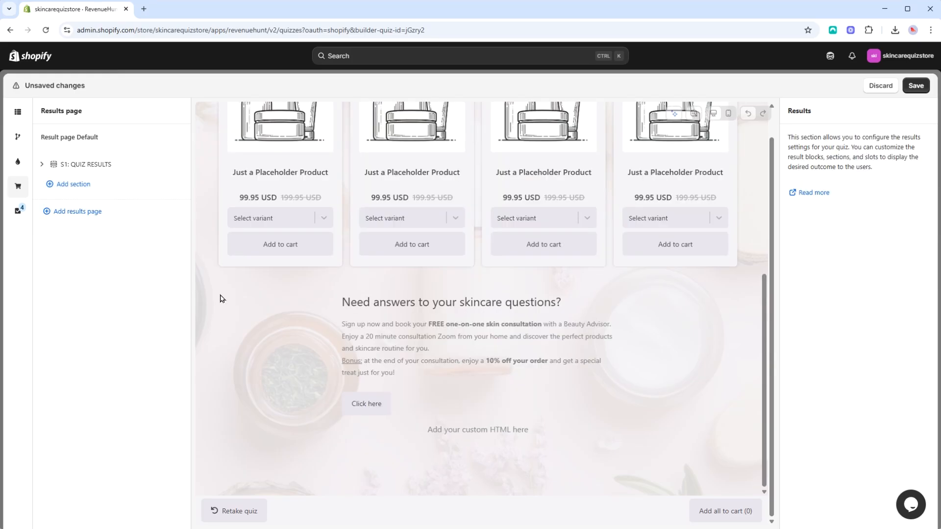
- Review the QUIZ RESULTS text block's settings and the block types that can be added to section S1
{"action": "left_click", "coordinate": [42, 164]}
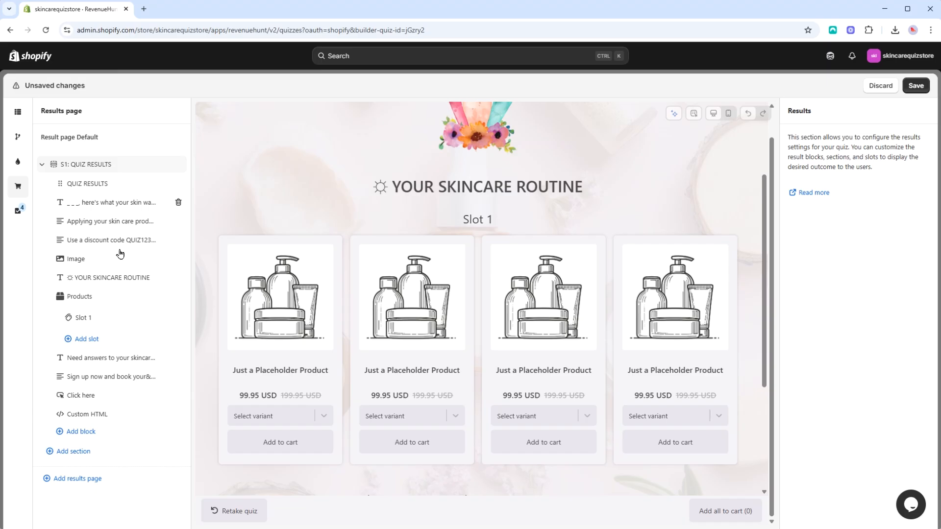
{"action": "left_click", "coordinate": [129, 183]}
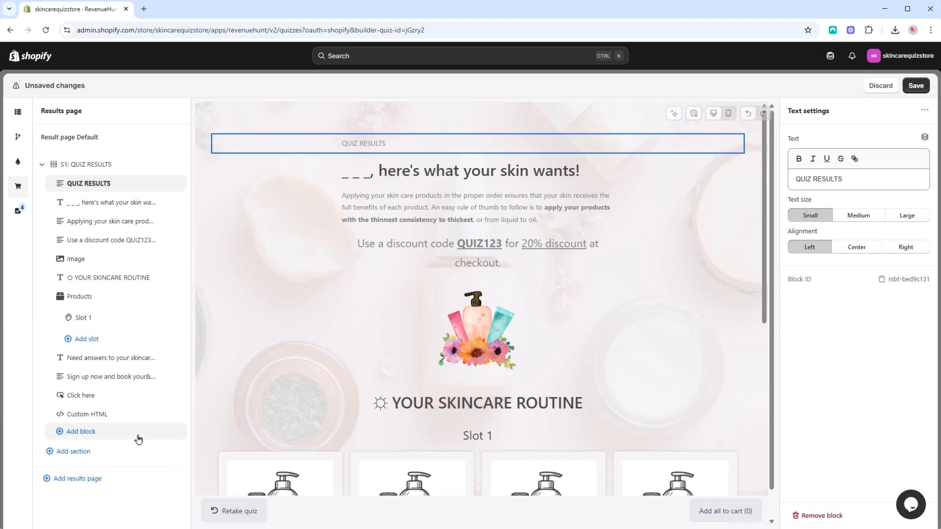
{"action": "left_click", "coordinate": [103, 433]}
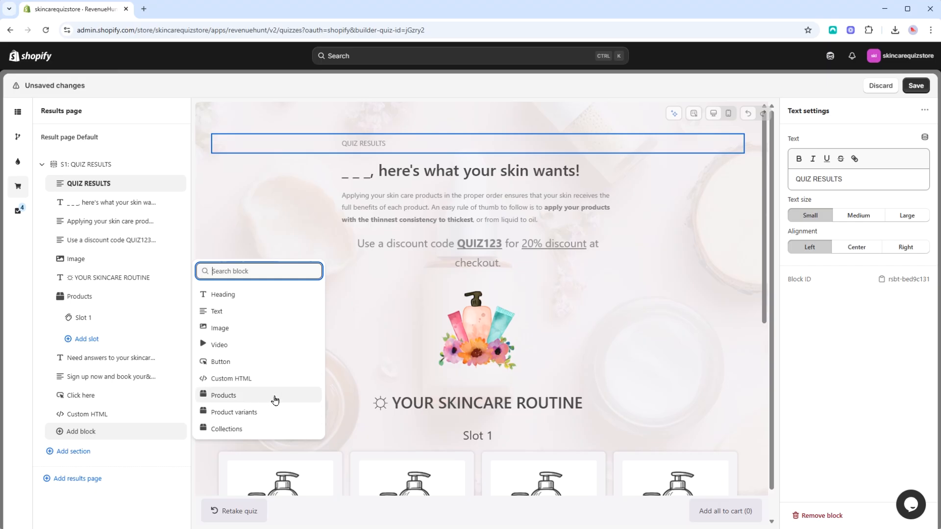
- Make "what your skin wants!" bold in the heading block and check the heading's dynamic source options
{"action": "left_click", "coordinate": [139, 199]}
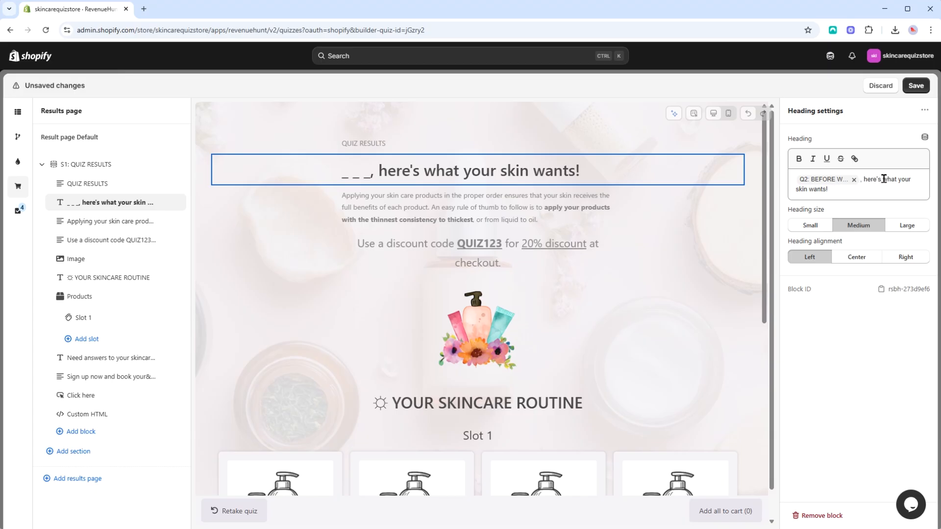
{"action": "left_click_drag", "start_coordinate": [883, 179], "coordinate": [891, 192]}
{"action": "left_click", "coordinate": [798, 160]}
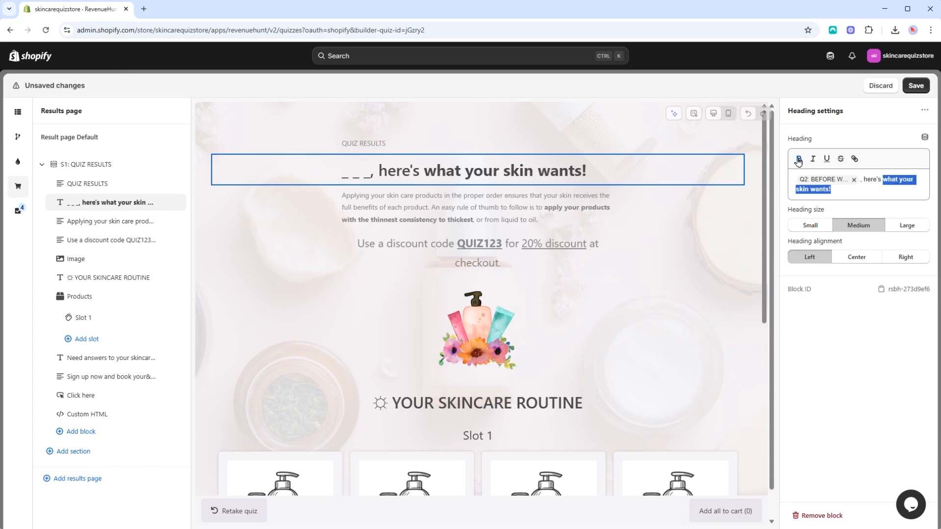
{"action": "left_click", "coordinate": [890, 183]}
{"action": "left_click_drag", "start_coordinate": [898, 179], "coordinate": [884, 180]}
{"action": "left_click", "coordinate": [888, 181]}
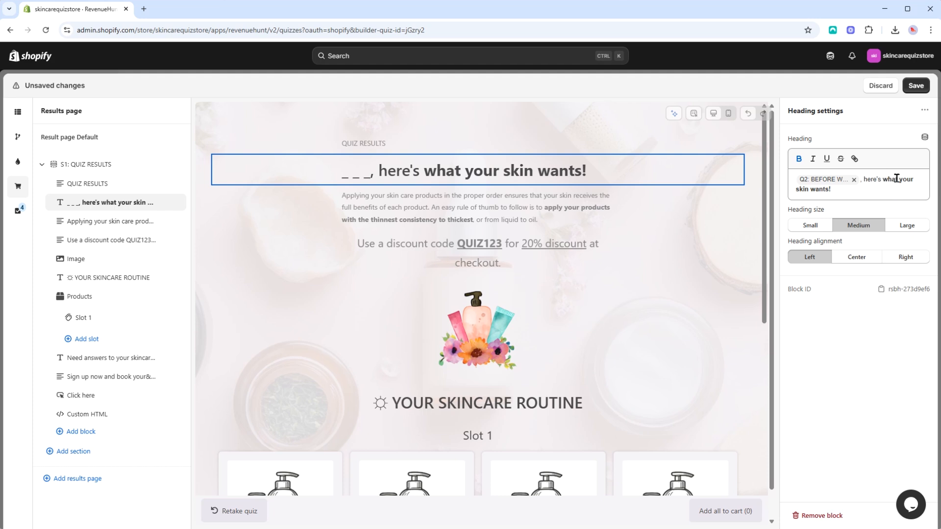
{"action": "left_click", "coordinate": [925, 139]}
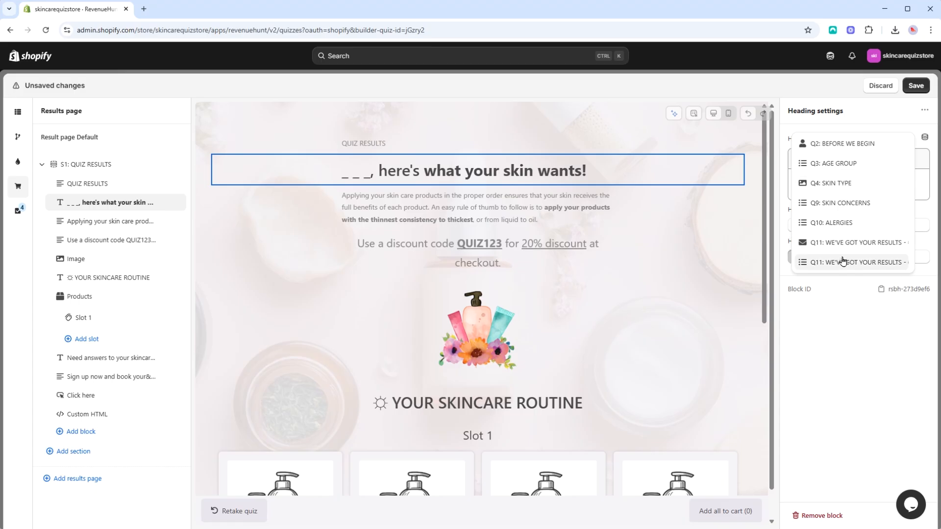
{"action": "left_click", "coordinate": [856, 144]}
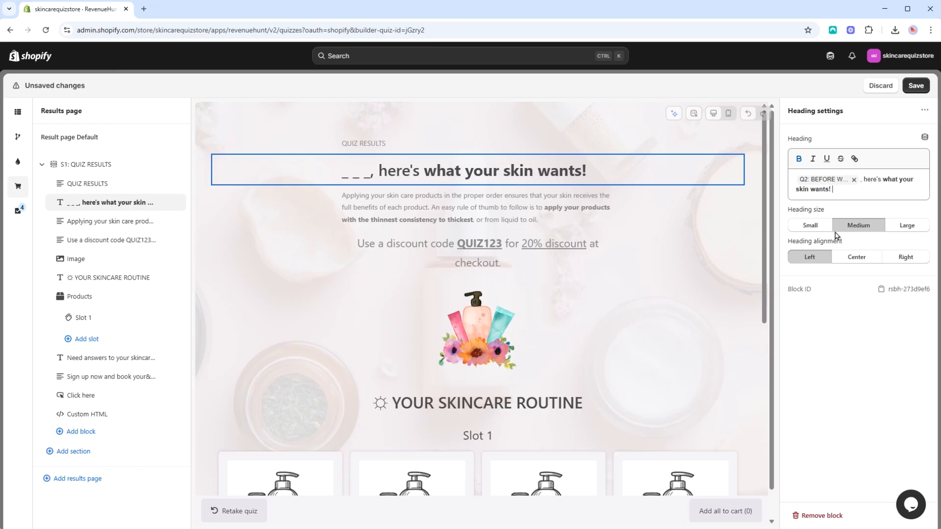
- Try the Small and Large heading sizes and the Center and Right alignments, returning to Medium and Left
{"action": "left_click", "coordinate": [814, 227]}
{"action": "left_click", "coordinate": [861, 226]}
{"action": "left_click", "coordinate": [906, 225]}
{"action": "left_click", "coordinate": [810, 225]}
{"action": "left_click", "coordinate": [863, 230]}
{"action": "left_click", "coordinate": [868, 257]}
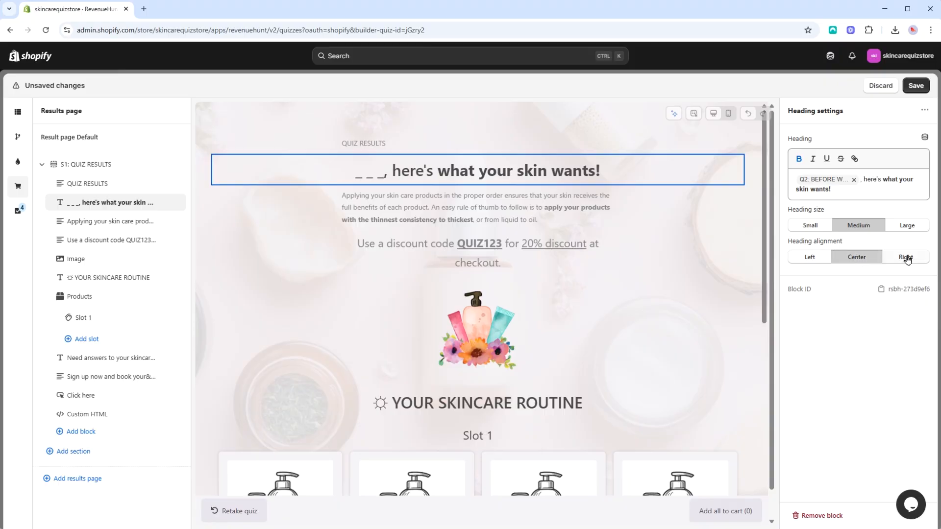
{"action": "left_click", "coordinate": [905, 256]}
{"action": "left_click", "coordinate": [818, 258]}
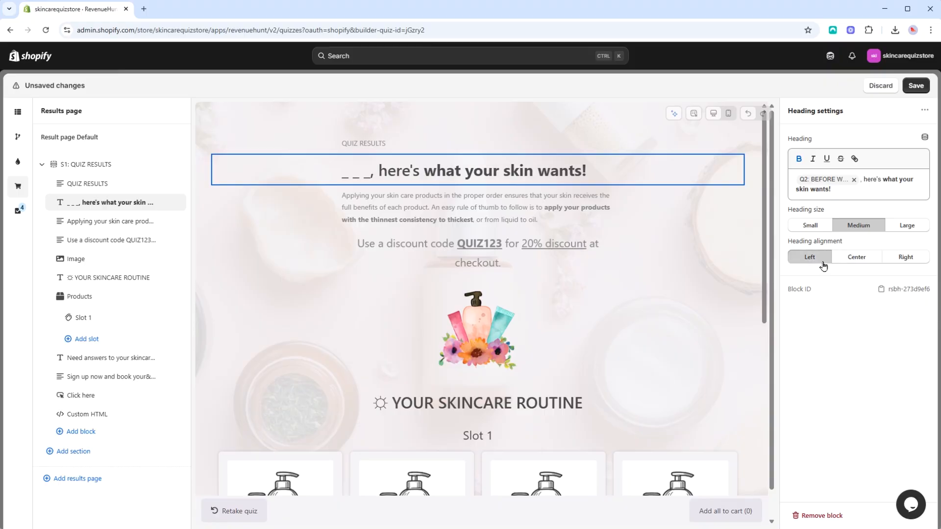
- Replace the Image block's picture with the Untitled design.png illustration of a woman washing her hair
{"action": "left_click", "coordinate": [102, 222]}
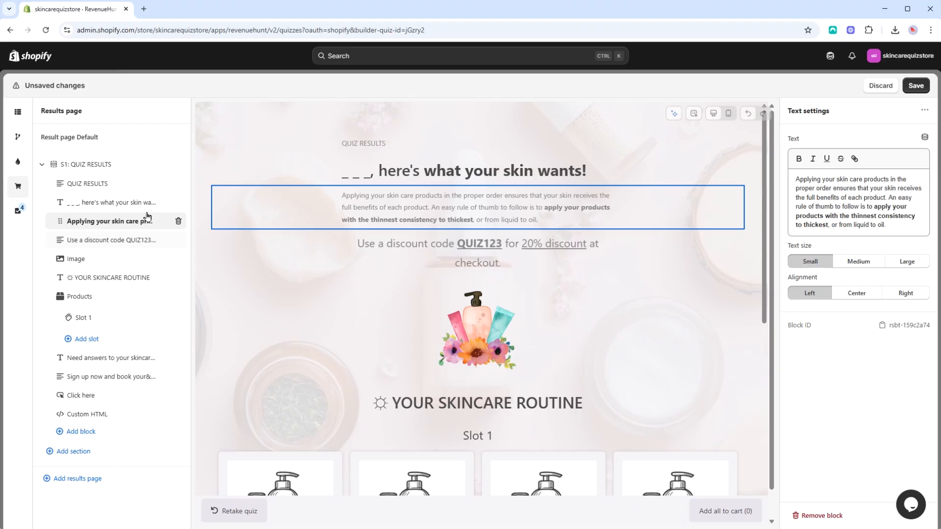
{"action": "left_click", "coordinate": [109, 259]}
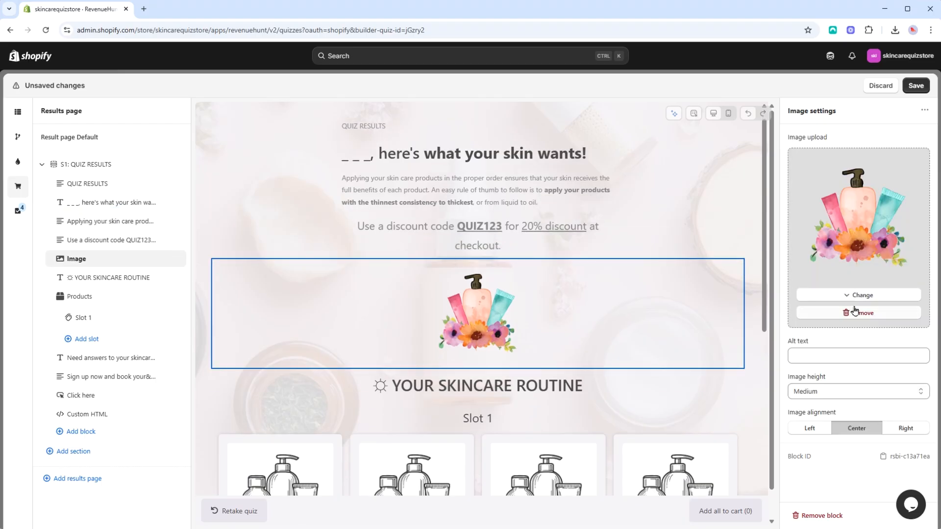
{"action": "left_click", "coordinate": [859, 313]}
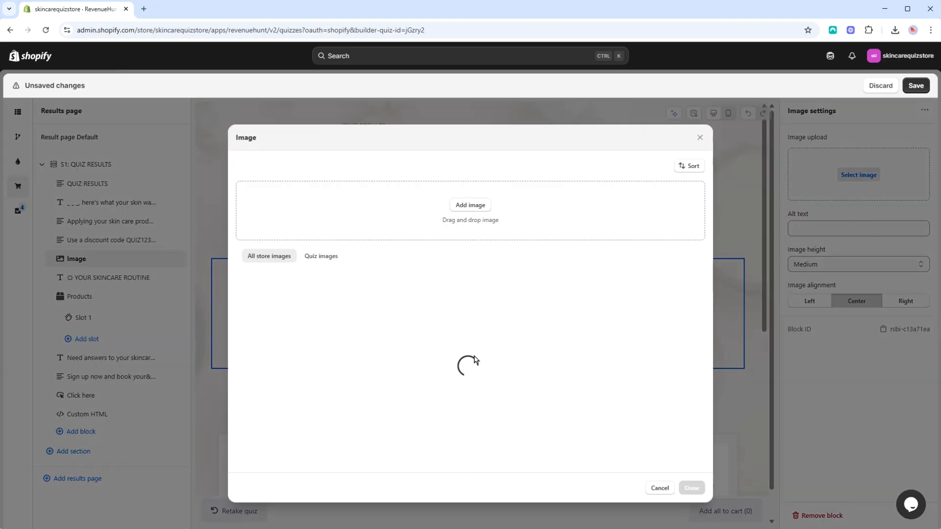
{"action": "left_click", "coordinate": [500, 400]}
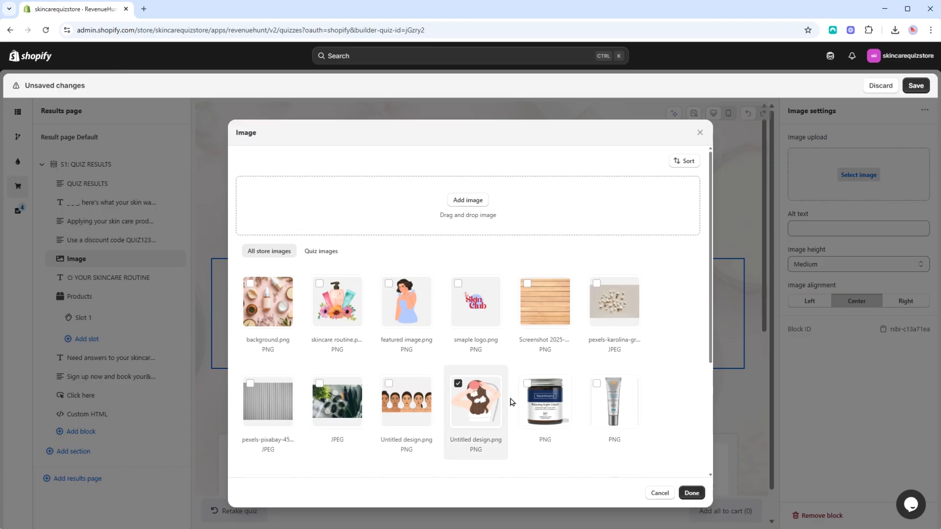
{"action": "left_click", "coordinate": [691, 493]}
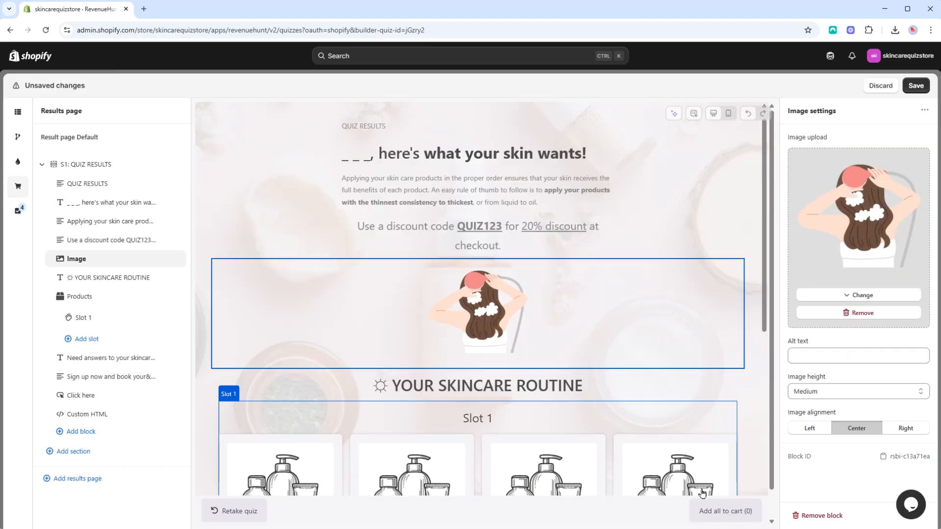
- Try the Adapt to image, Tiny and Large heights for the Image block and set it to Small
{"action": "left_click", "coordinate": [850, 351]}
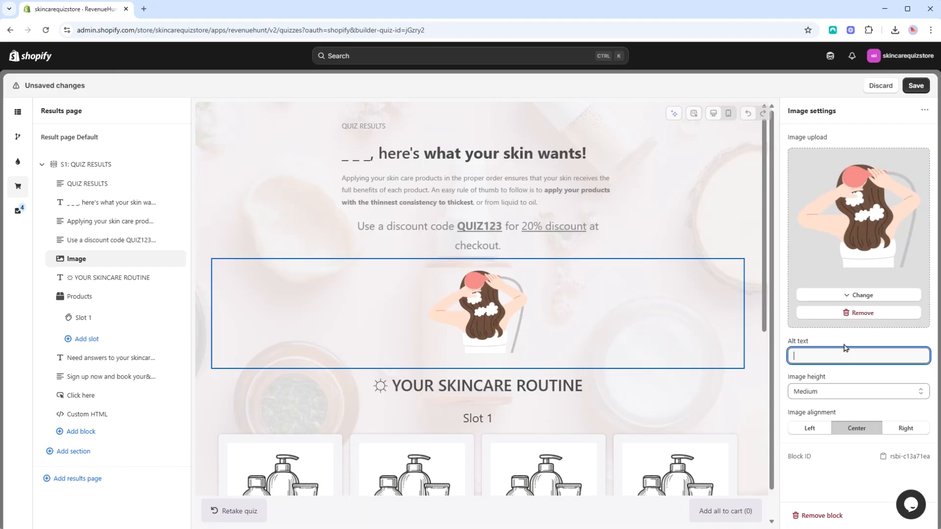
{"action": "left_click", "coordinate": [841, 388]}
{"action": "left_click", "coordinate": [831, 406]}
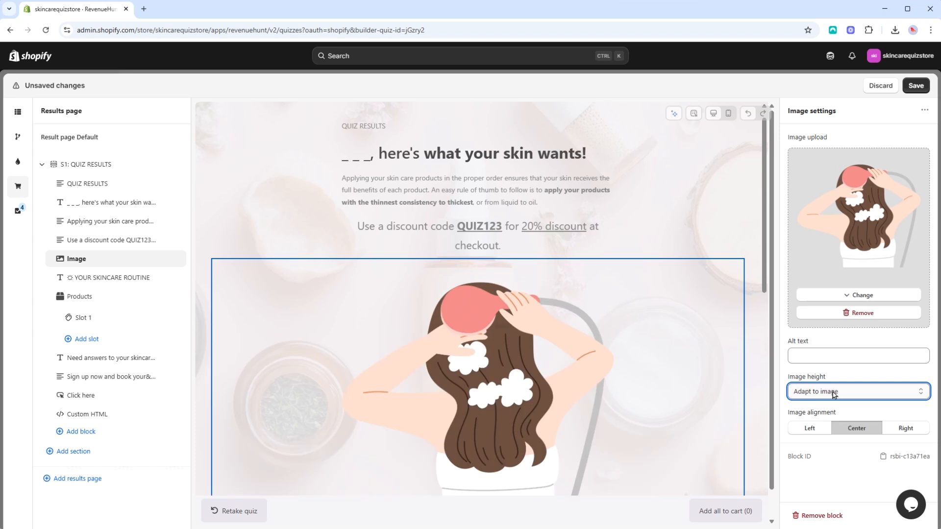
{"action": "left_click", "coordinate": [835, 391]}
{"action": "left_click", "coordinate": [830, 418]}
{"action": "left_click", "coordinate": [838, 391]}
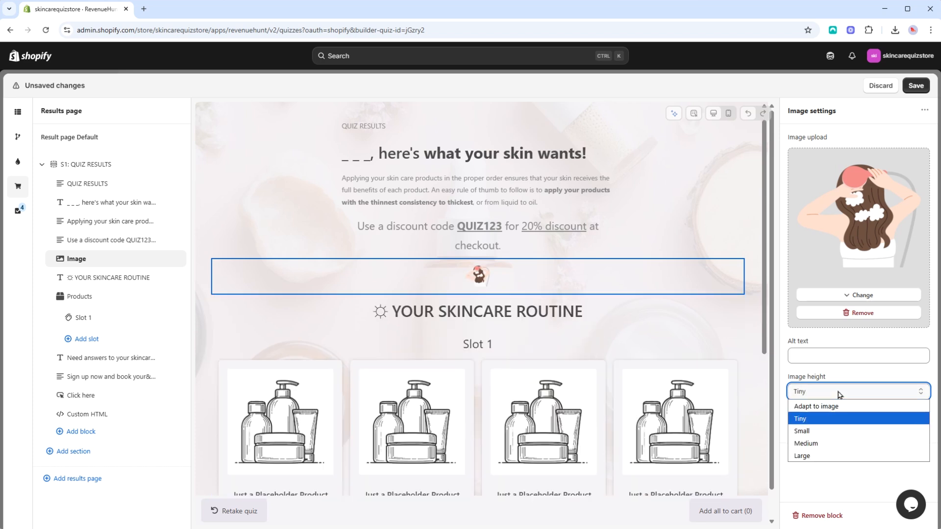
{"action": "left_click", "coordinate": [830, 431]}
{"action": "left_click", "coordinate": [833, 390]}
{"action": "left_click", "coordinate": [820, 454]}
{"action": "left_click", "coordinate": [838, 392]}
{"action": "left_click", "coordinate": [821, 433]}
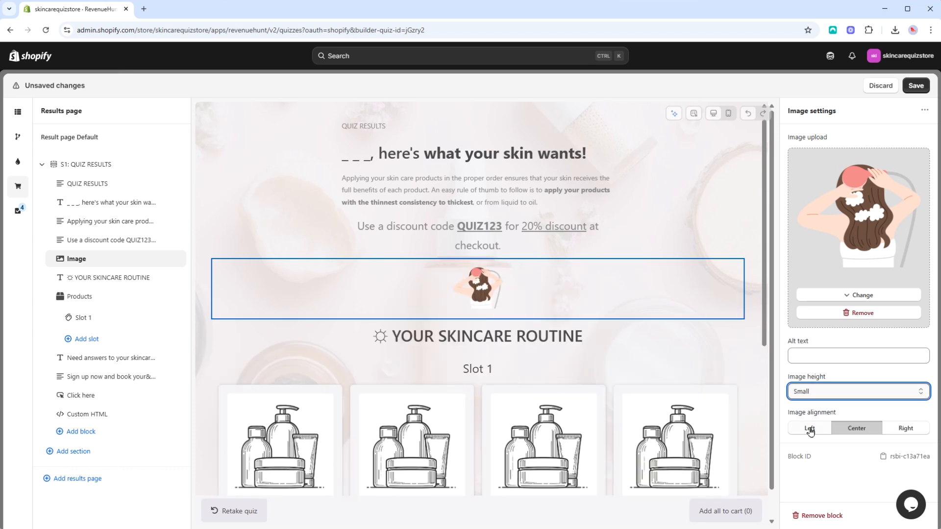
- Try left and right alignment for the image and return it to Center
{"action": "left_click", "coordinate": [809, 428]}
{"action": "left_click", "coordinate": [856, 429]}
{"action": "left_click", "coordinate": [905, 428]}
{"action": "left_click", "coordinate": [856, 428]}
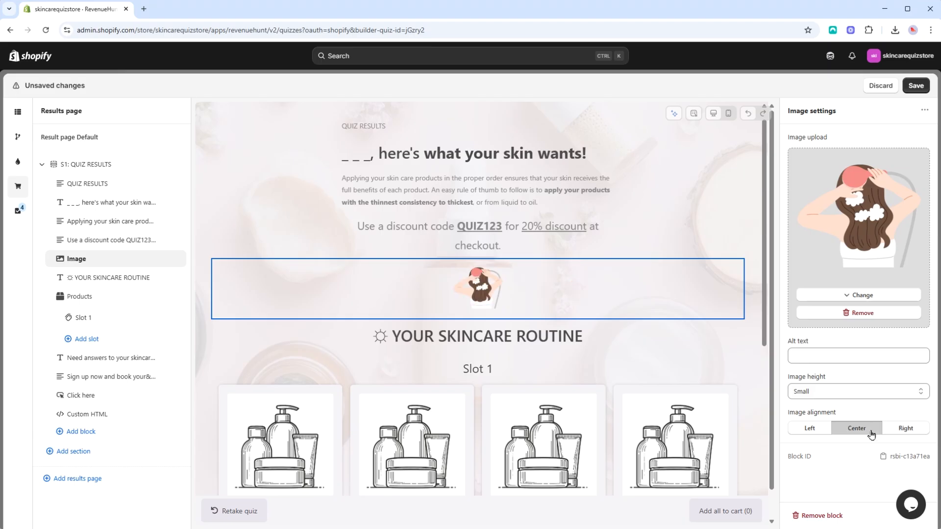
- Add a Video block directly below the Image block and fill it with the store's available MP4 video
{"action": "left_click", "coordinate": [137, 431]}
{"action": "left_click", "coordinate": [301, 344]}
{"action": "left_click_drag", "start_coordinate": [79, 433], "coordinate": [99, 288]}
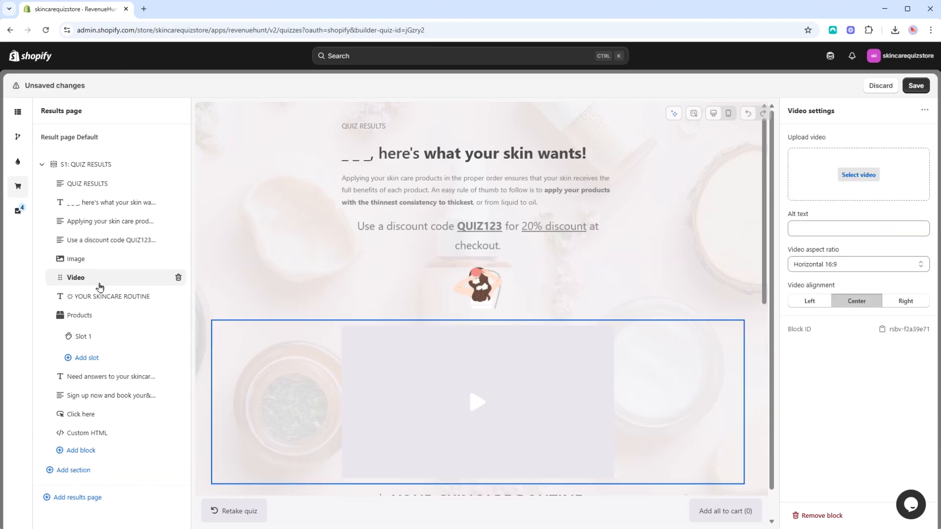
{"action": "left_click", "coordinate": [856, 181]}
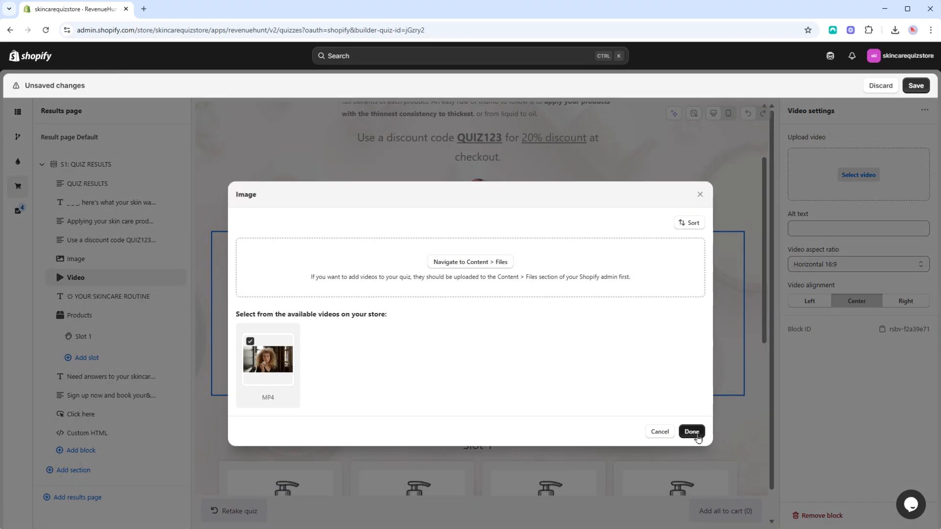
{"action": "left_click", "coordinate": [691, 432]}
- Try the Adapt to video and Vertical 9:16 aspect ratios, restore Horizontal 16:9 and set the video alignment to Right
{"action": "left_click", "coordinate": [865, 357]}
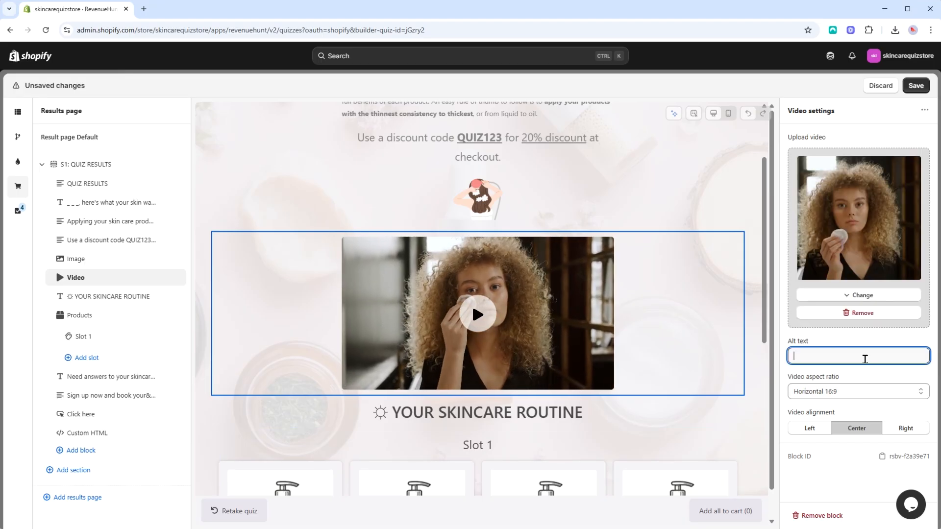
{"action": "left_click", "coordinate": [818, 390]}
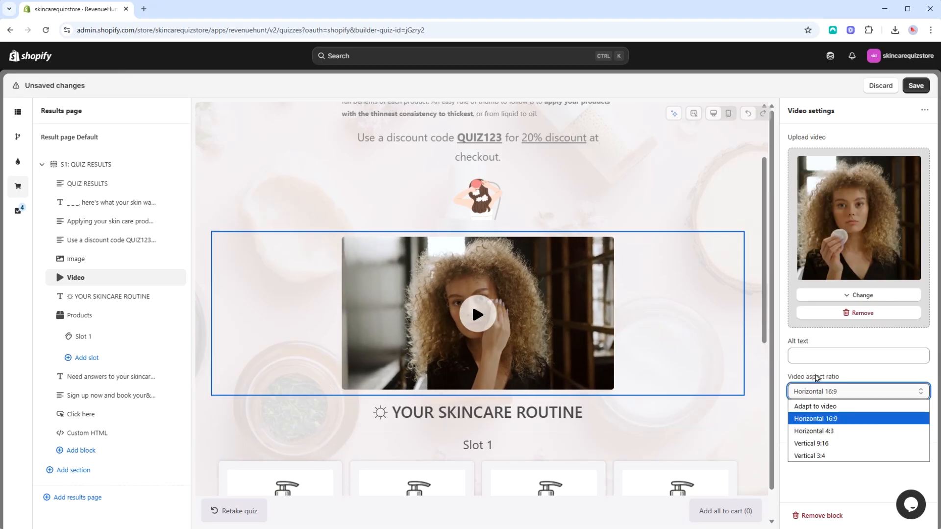
{"action": "left_click", "coordinate": [819, 407]}
{"action": "left_click", "coordinate": [842, 395]}
{"action": "left_click", "coordinate": [834, 443]}
{"action": "left_click", "coordinate": [837, 393]}
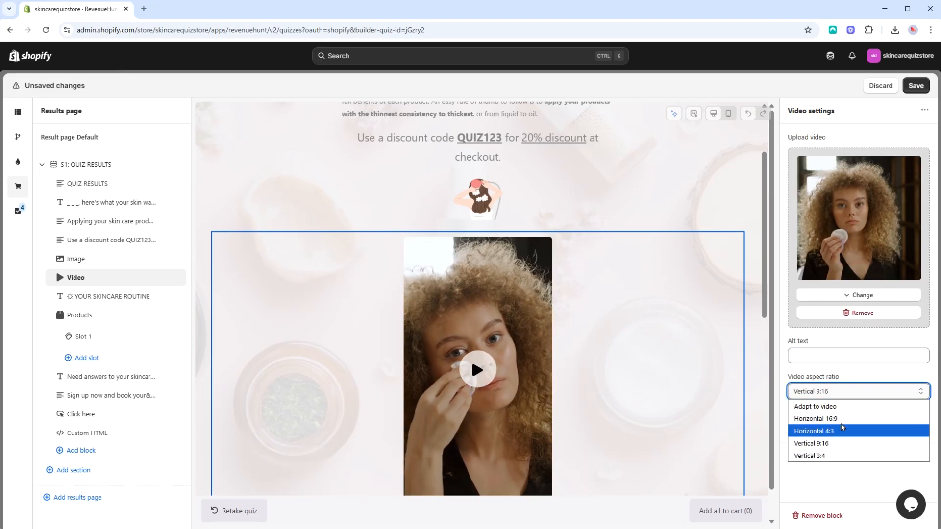
{"action": "left_click", "coordinate": [838, 418]}
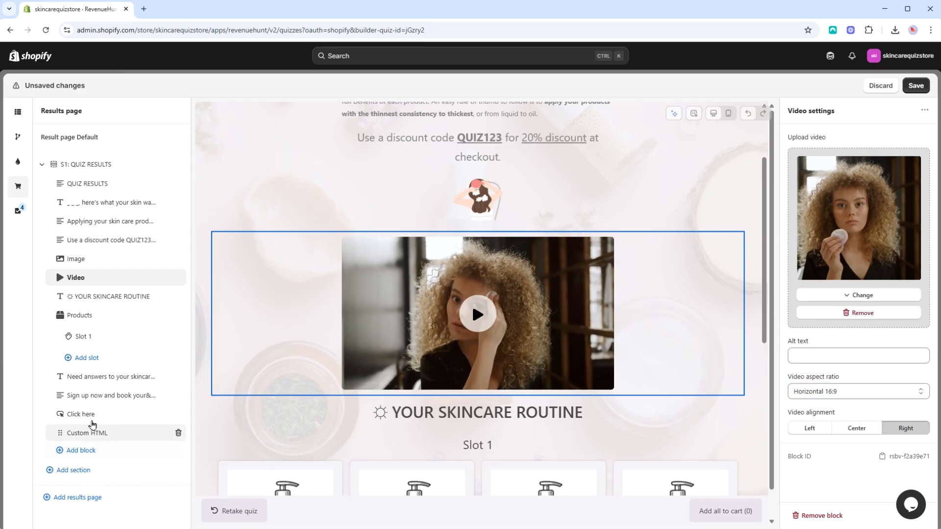
- Review the Click here button block's text, URL and Open in new tab option, leaving the option enabled
{"action": "left_click", "coordinate": [91, 417]}
{"action": "triple_click", "coordinate": [850, 152]}
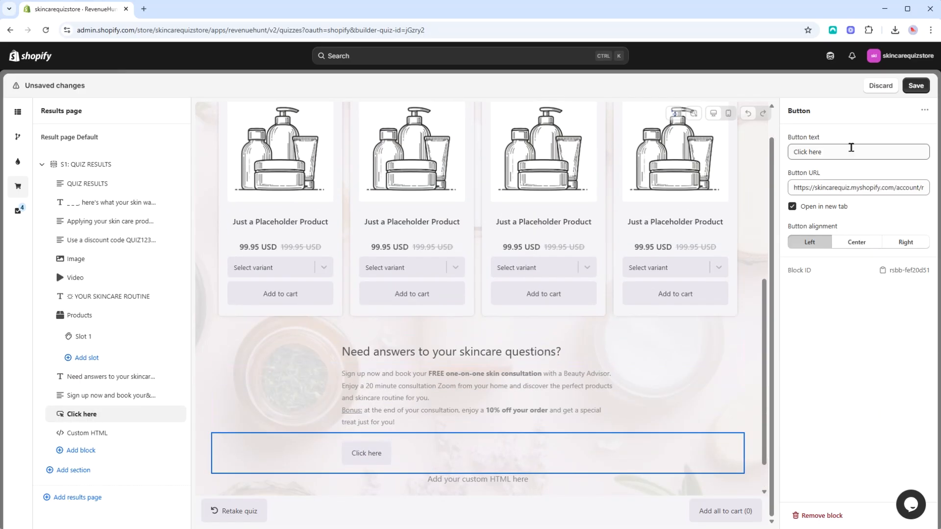
{"action": "left_click", "coordinate": [823, 188]}
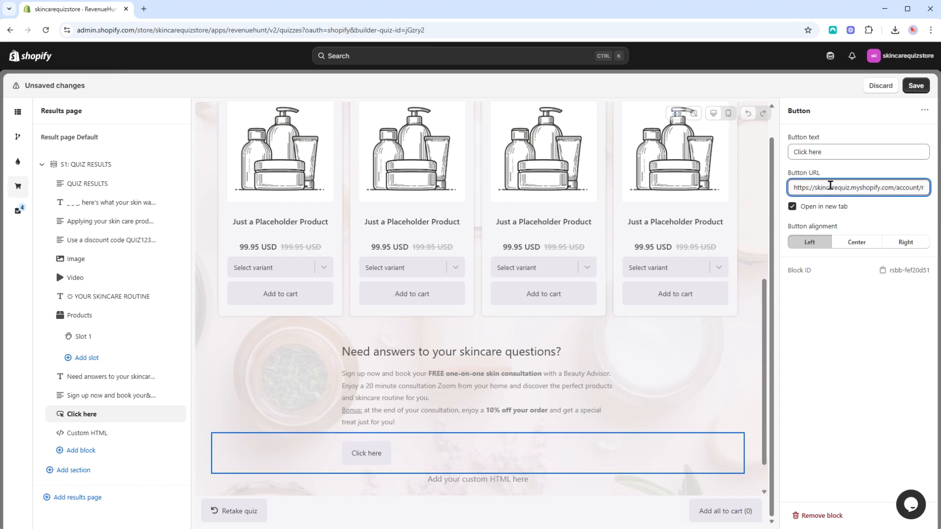
{"action": "double_click", "coordinate": [794, 206]}
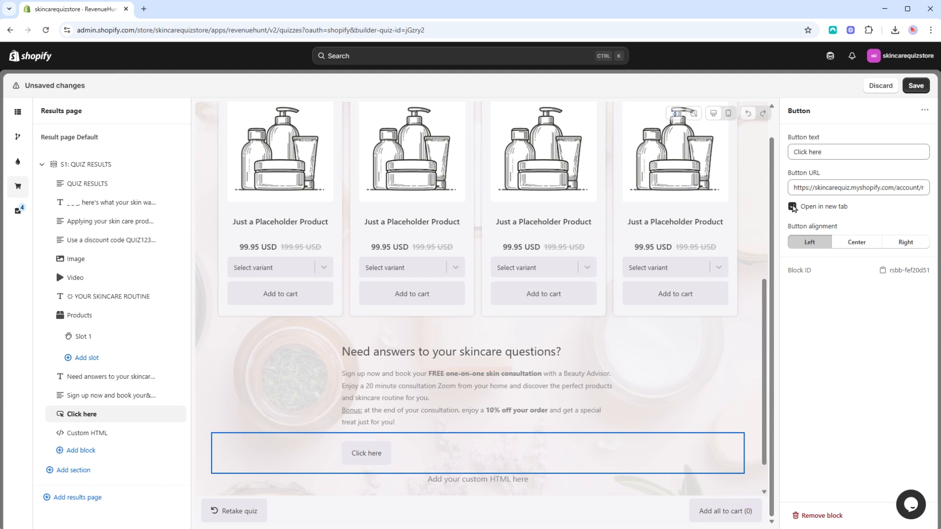
- Try center and right alignment for the Click here button and return it to Left
{"action": "left_click", "coordinate": [857, 242]}
{"action": "left_click", "coordinate": [905, 242]}
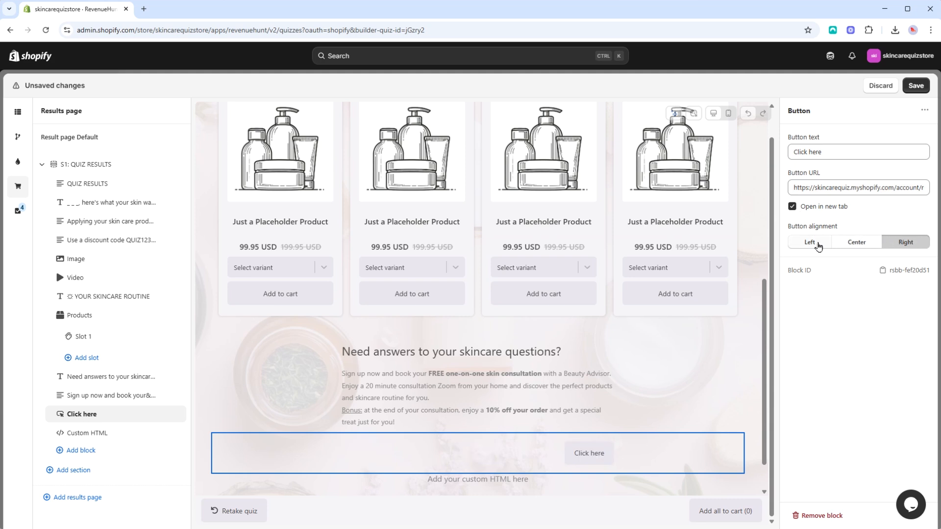
{"action": "left_click", "coordinate": [809, 242]}
{"action": "left_click", "coordinate": [905, 242]}
{"action": "left_click", "coordinate": [811, 244]}
- Examine the Custom HTML block's editor and the Products block's recommendation and layout settings
{"action": "left_click", "coordinate": [117, 434]}
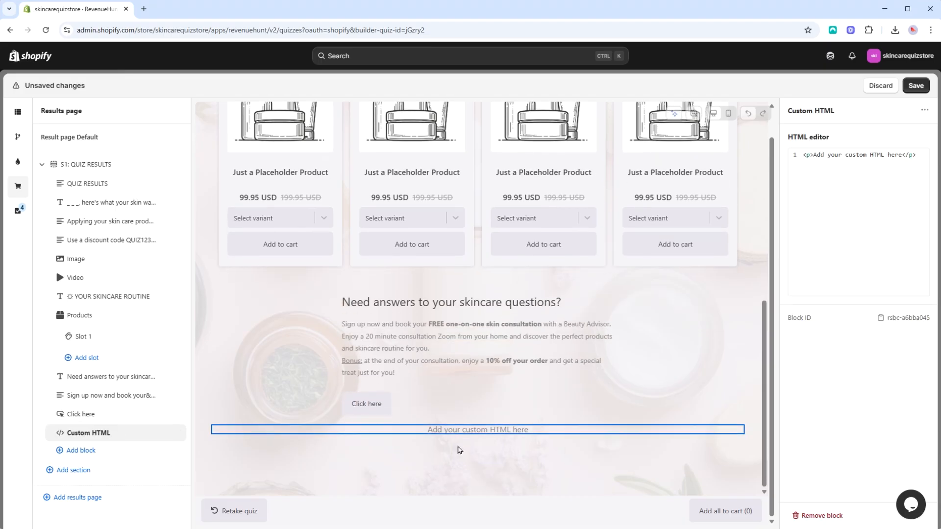
{"action": "left_click", "coordinate": [869, 223]}
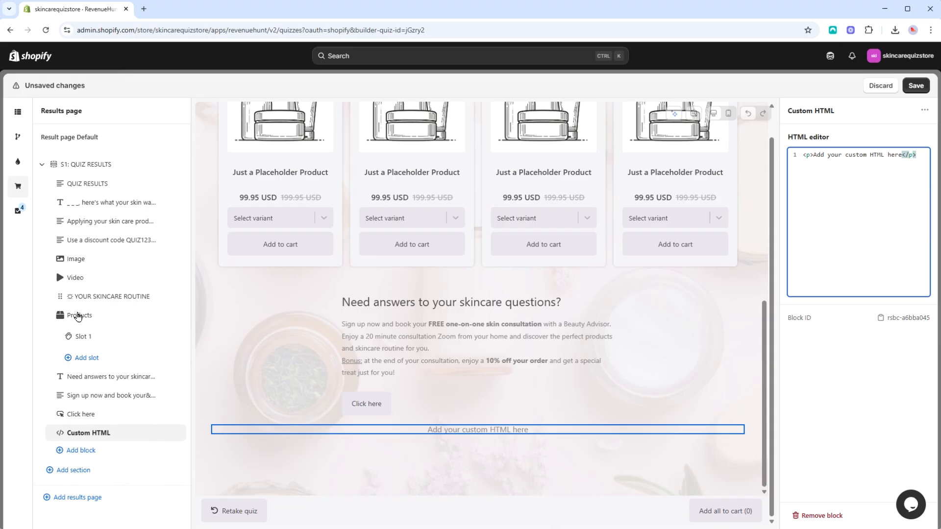
{"action": "left_click", "coordinate": [95, 314]}
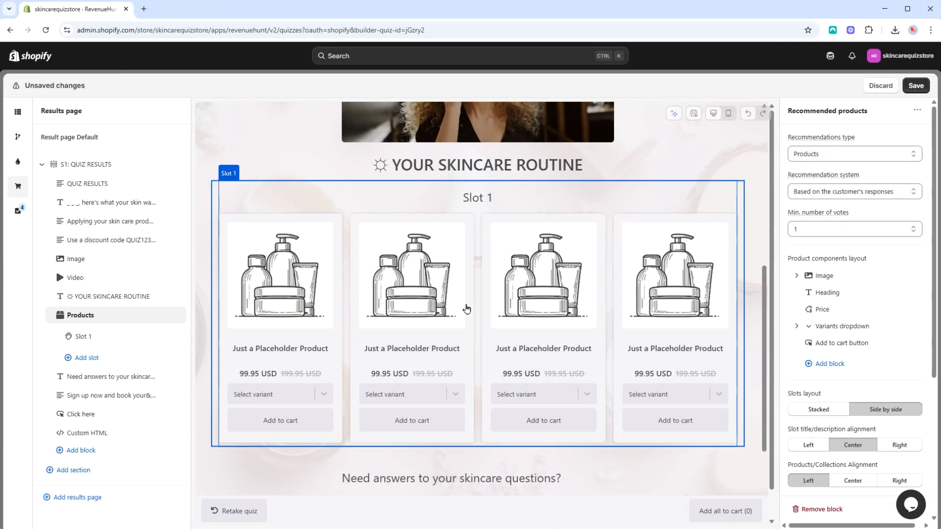
{"action": "scroll", "coordinate": [518, 294], "scroll_direction": "up", "scroll_amount": 4}
{"action": "scroll", "coordinate": [518, 294], "scroll_direction": "down", "scroll_amount": 4}
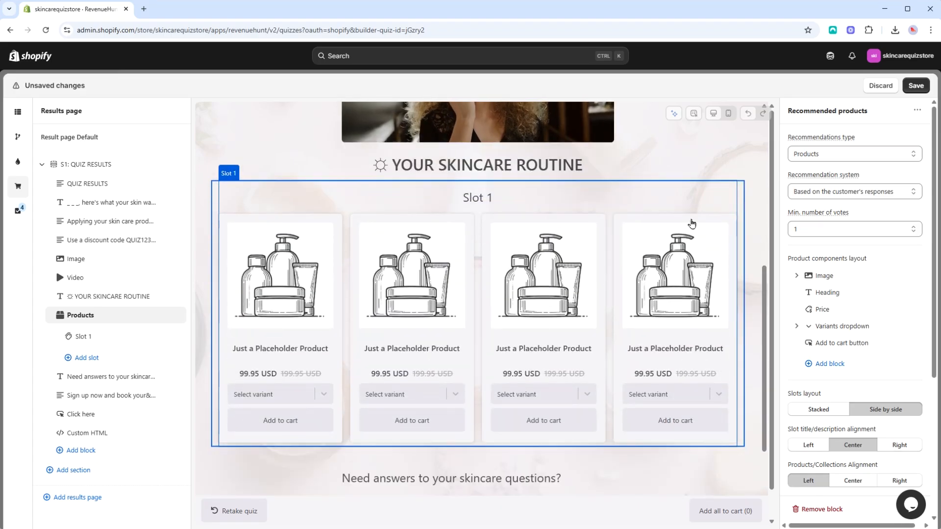
- Keep Products as the recommendations type and set the block's recommendation system to Fixed recommendations
{"action": "mouse_move", "coordinate": [848, 140]}
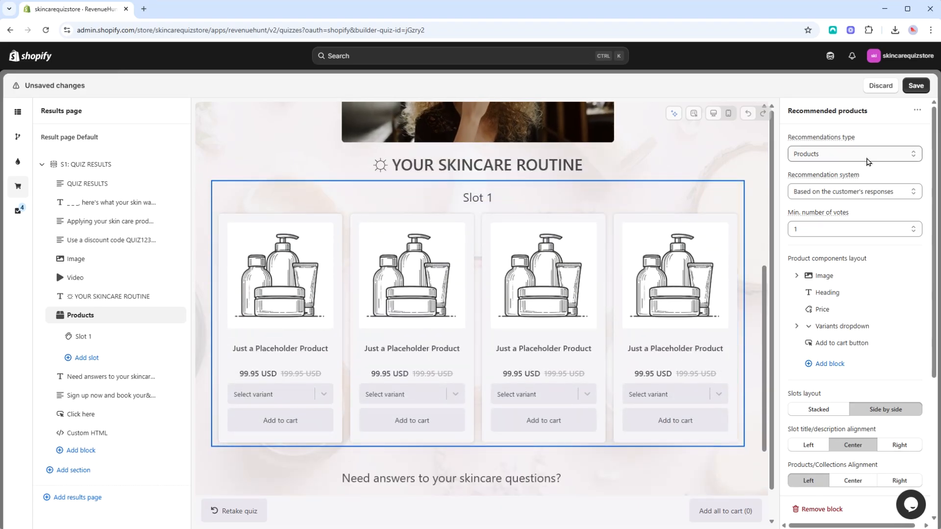
{"action": "left_click", "coordinate": [884, 154]}
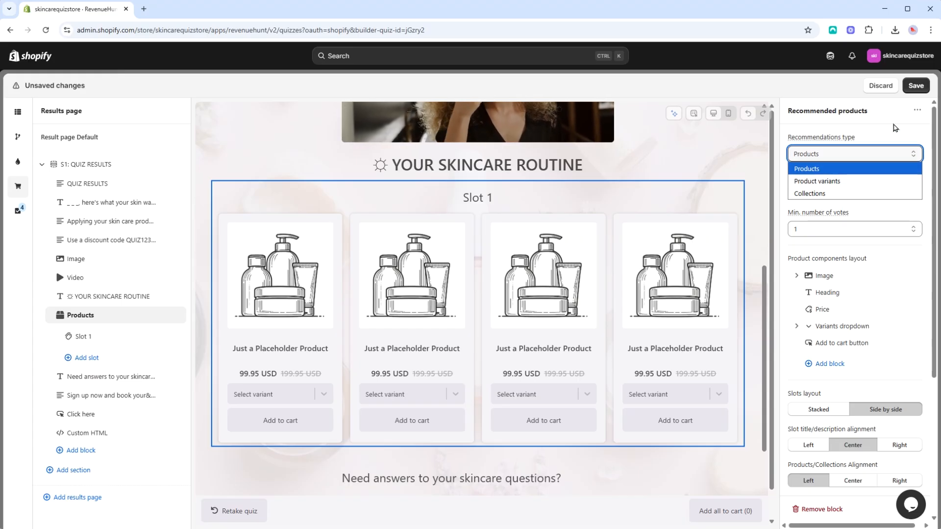
{"action": "left_click", "coordinate": [848, 169]}
{"action": "left_click", "coordinate": [868, 192]}
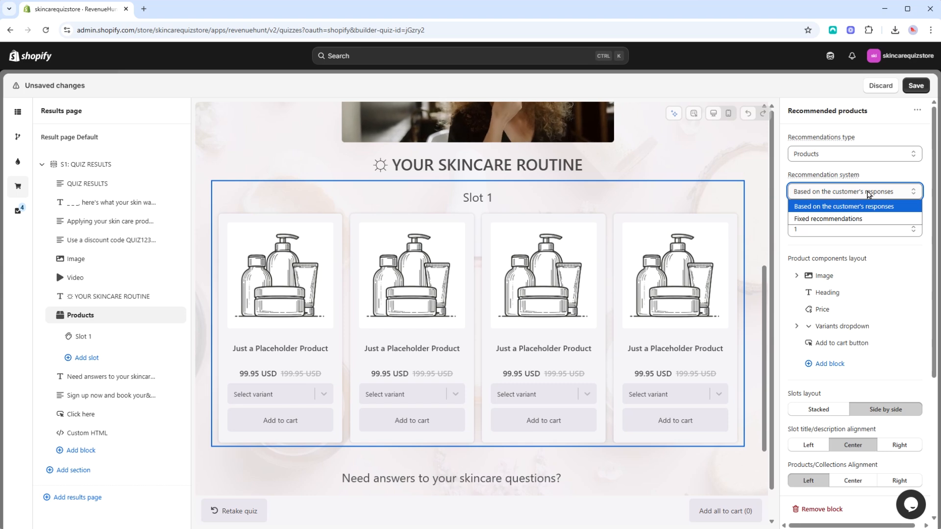
{"action": "left_click", "coordinate": [852, 221]}
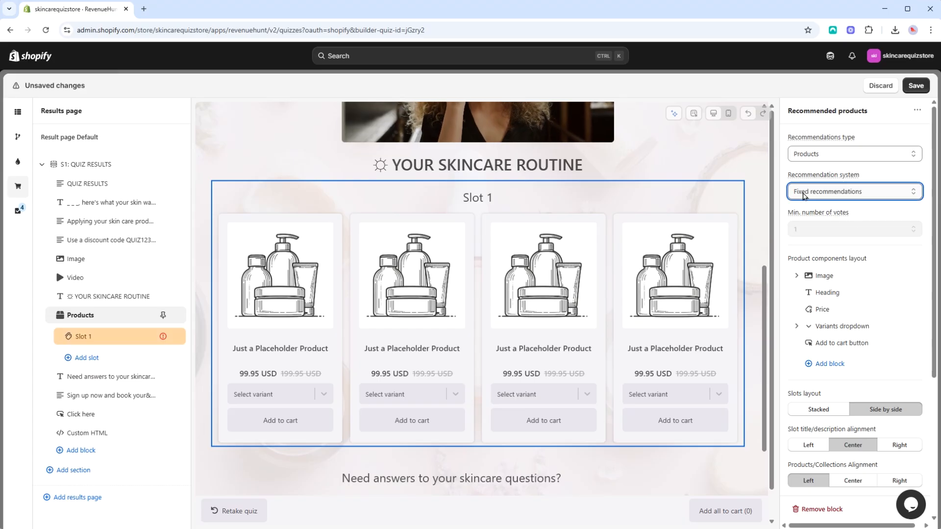
- Examine which item types can be added as fixed recommendations in Slot 1
{"action": "left_click", "coordinate": [116, 336]}
{"action": "left_click", "coordinate": [848, 456]}
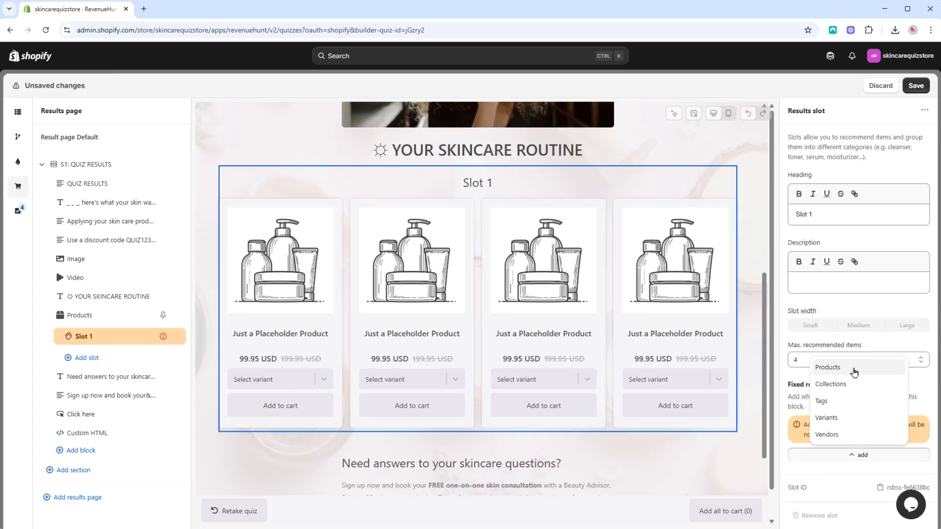
- Move the Heading component above the Image in the Products block's component layout
{"action": "left_click", "coordinate": [84, 315]}
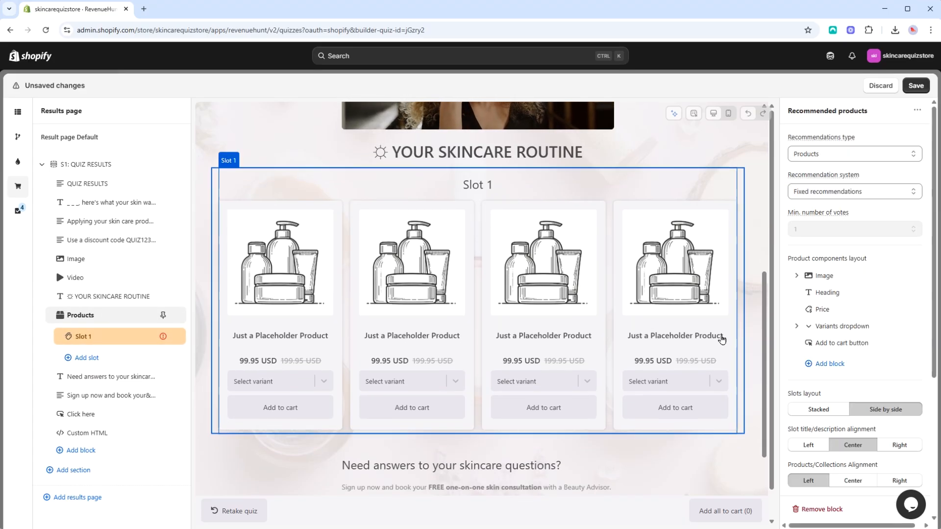
{"action": "scroll", "coordinate": [854, 211], "scroll_direction": "down", "scroll_amount": 2}
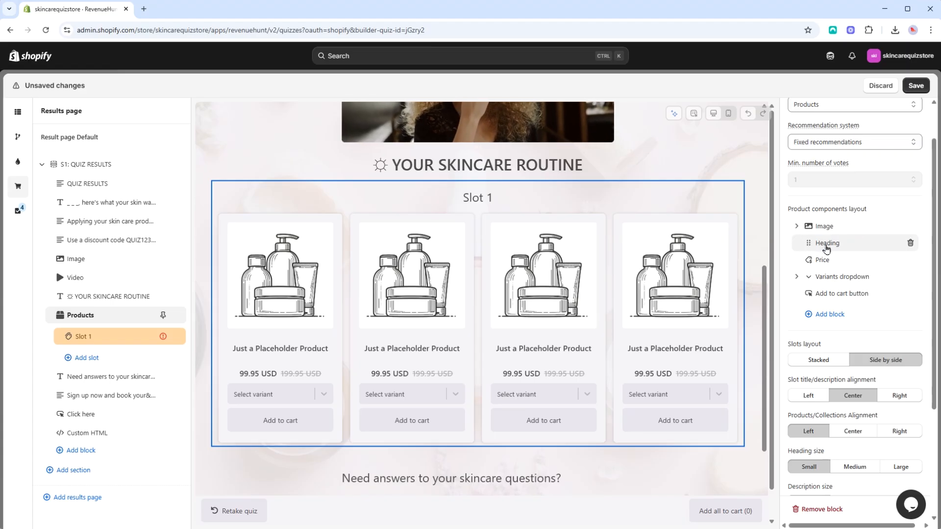
{"action": "left_click_drag", "start_coordinate": [816, 247], "coordinate": [811, 226]}
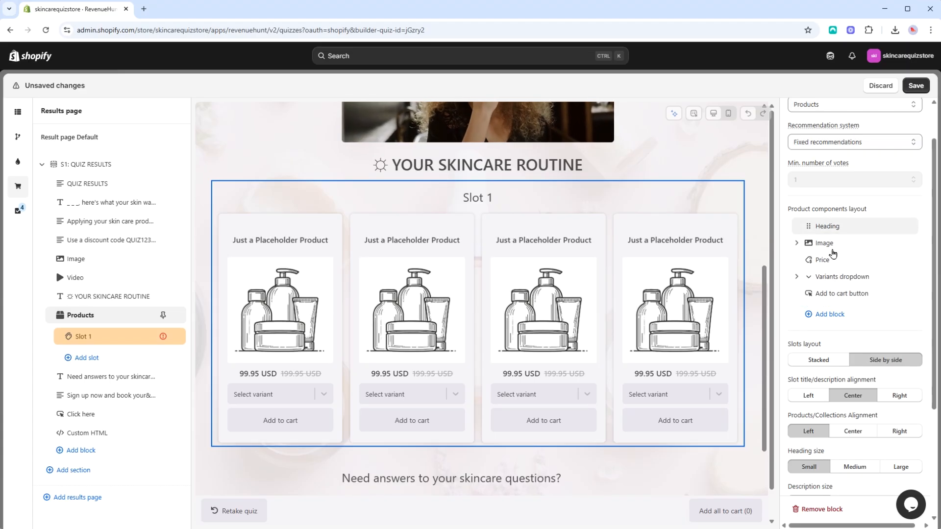
- Try the Medium 1:1 picture ratio and Optimize images size for the product Image, restoring Original and leaving optimization off
{"action": "left_click", "coordinate": [797, 243]}
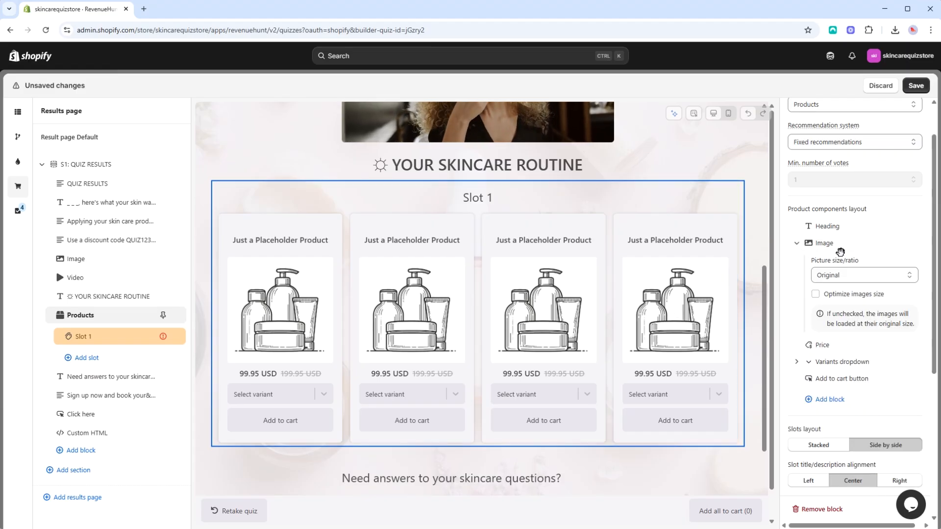
{"action": "left_click", "coordinate": [862, 275]}
{"action": "left_click", "coordinate": [857, 287]}
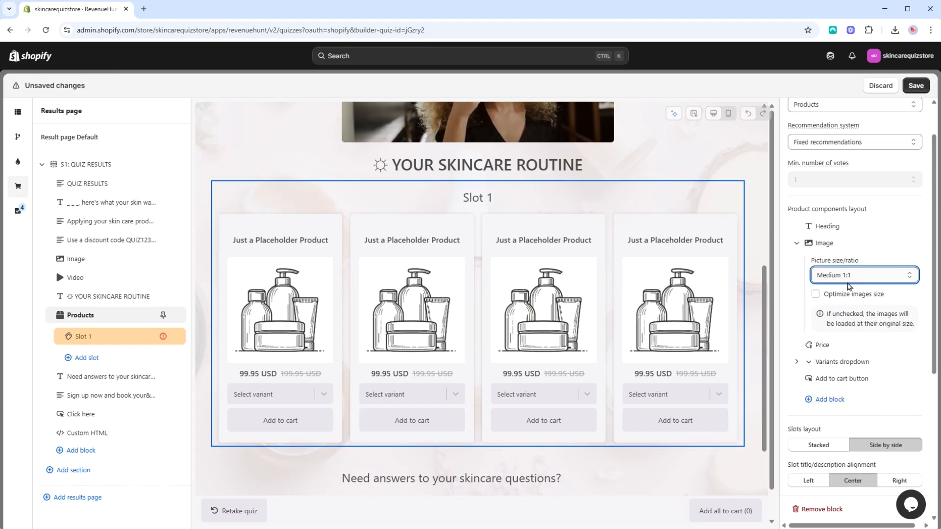
{"action": "left_click", "coordinate": [849, 283]}
{"action": "left_click", "coordinate": [895, 301]}
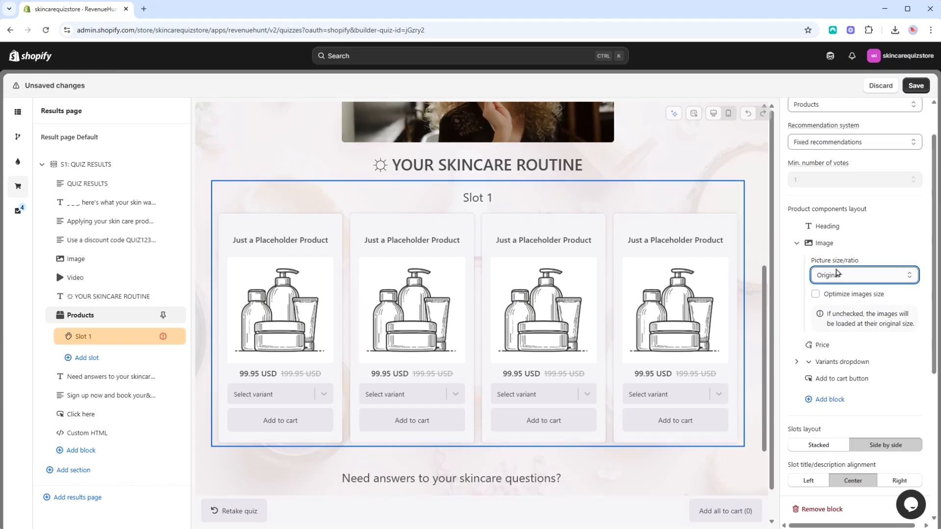
{"action": "left_click", "coordinate": [816, 295]}
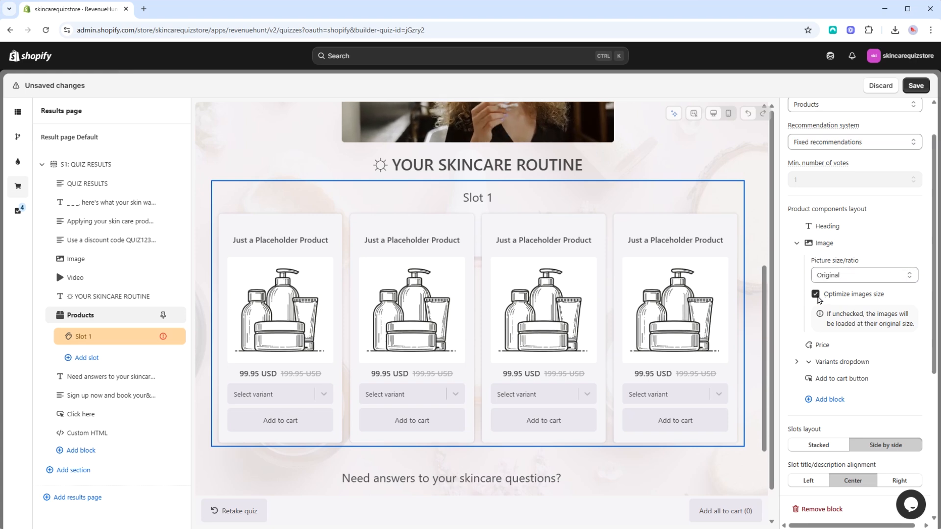
{"action": "left_click", "coordinate": [816, 296]}
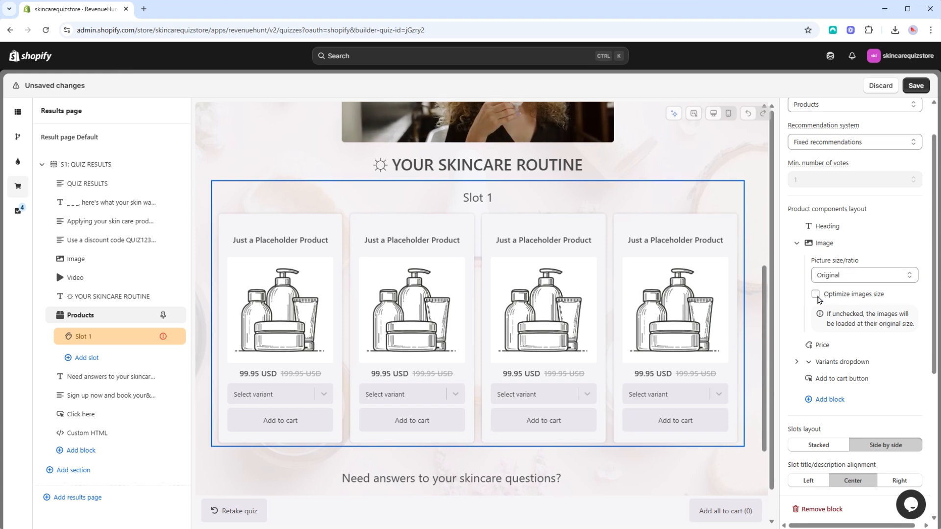
{"action": "left_click", "coordinate": [797, 244]}
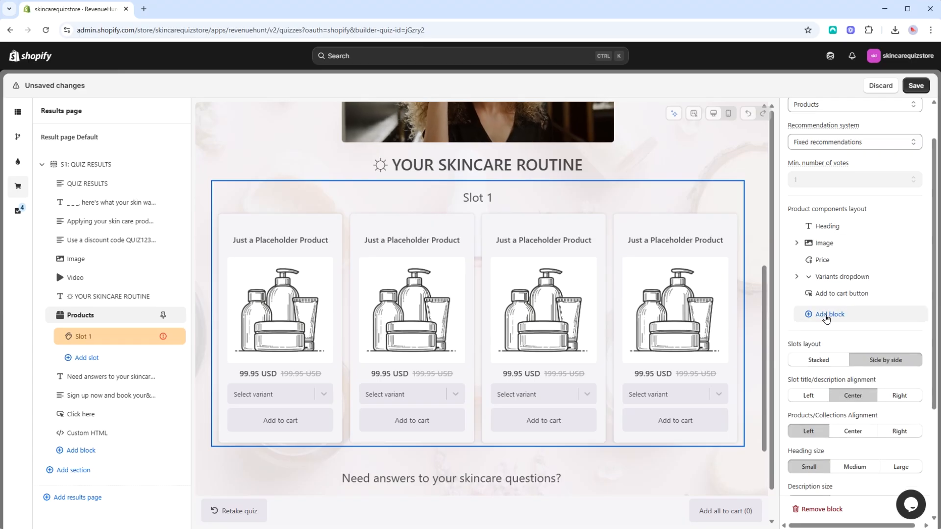
- Add a Text component to the product layout and review the metafields available for its text
{"action": "left_click", "coordinate": [827, 316]}
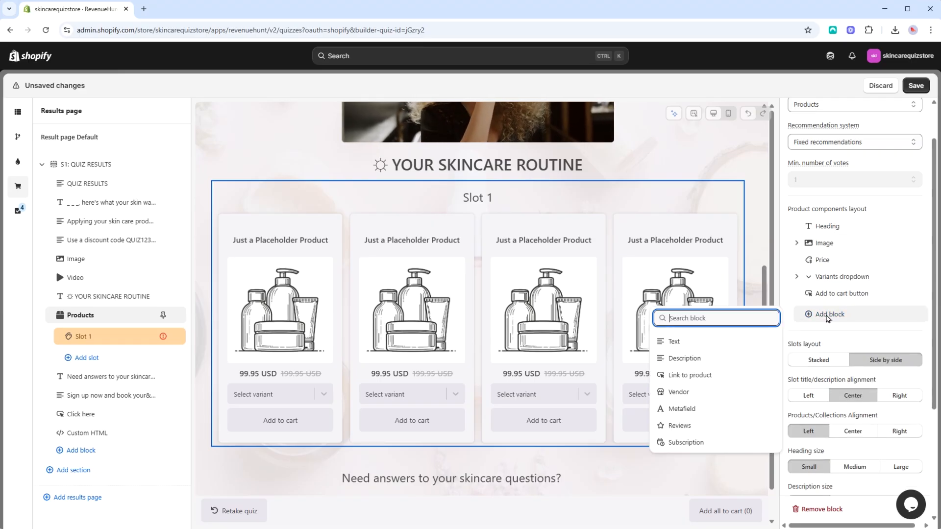
{"action": "left_click", "coordinate": [718, 346]}
{"action": "left_click", "coordinate": [794, 309]}
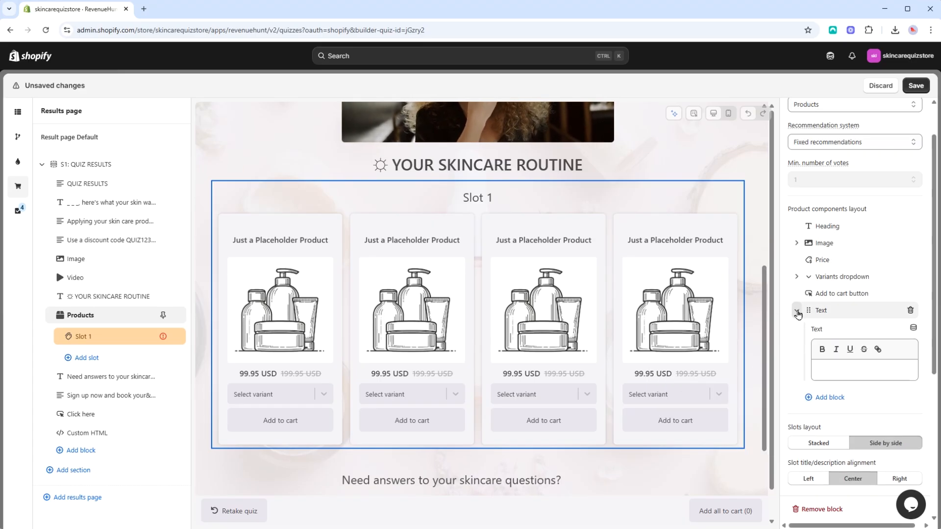
{"action": "left_click", "coordinate": [913, 329]}
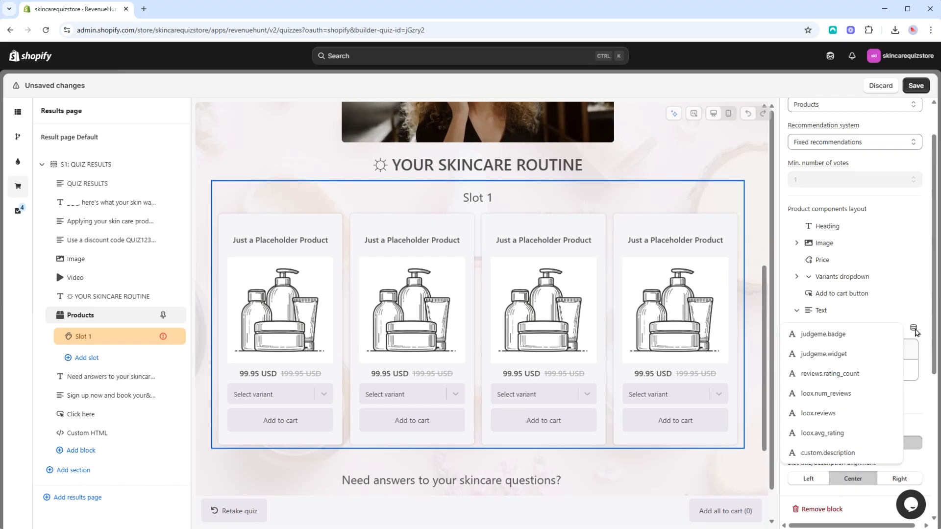
{"action": "left_click", "coordinate": [907, 309]}
- Add a Description component to the product layout and place it between Image and Price
{"action": "left_click", "coordinate": [821, 332]}
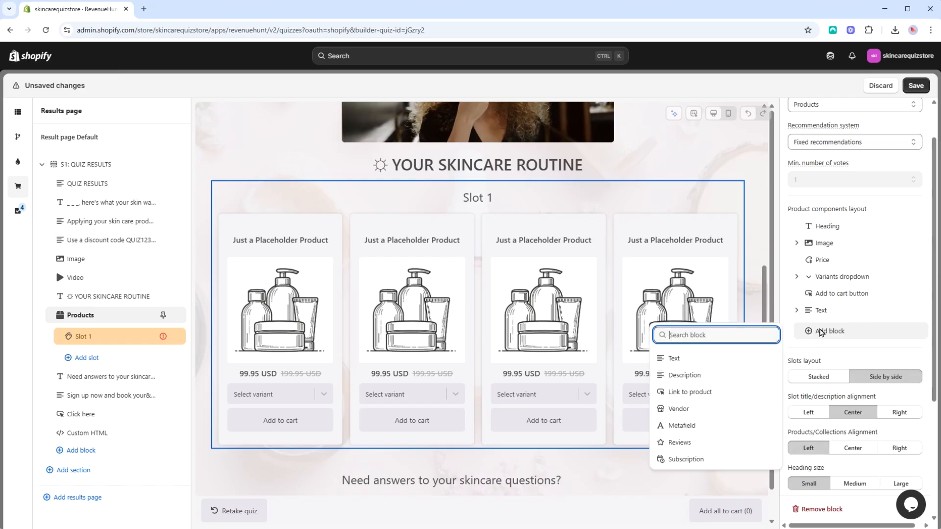
{"action": "left_click", "coordinate": [691, 376]}
{"action": "left_click_drag", "start_coordinate": [842, 329], "coordinate": [846, 266]}
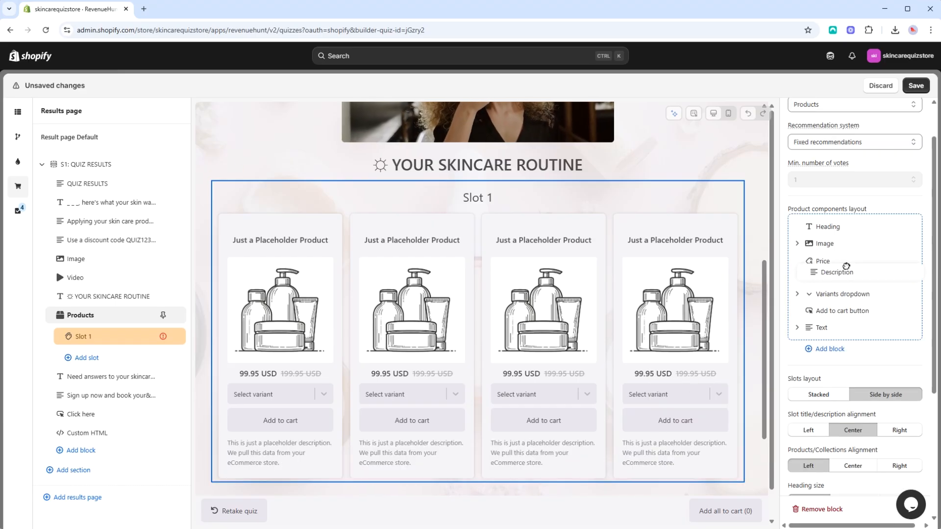
- Add a Link to product component and review its Open in new tab option, leaving it enabled
{"action": "left_click", "coordinate": [823, 346]}
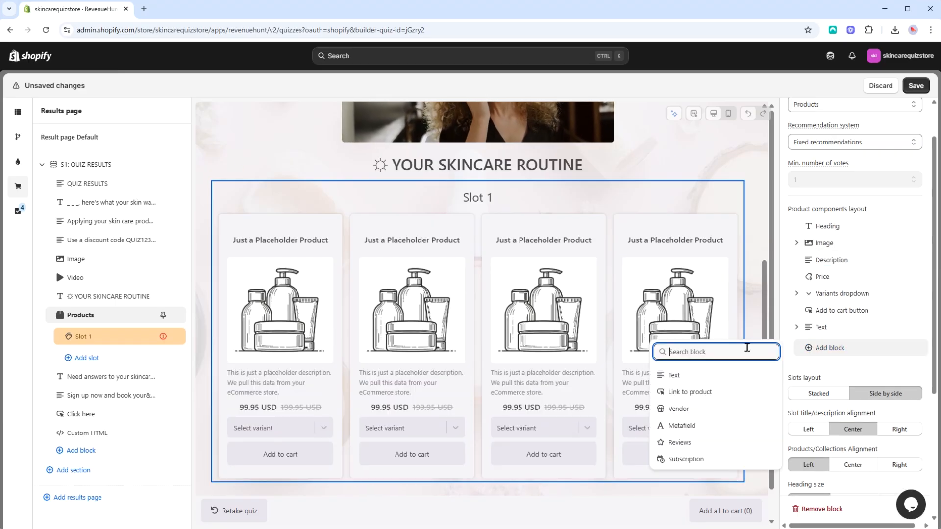
{"action": "left_click", "coordinate": [706, 393]}
{"action": "scroll", "coordinate": [675, 392], "scroll_direction": "down", "scroll_amount": 2}
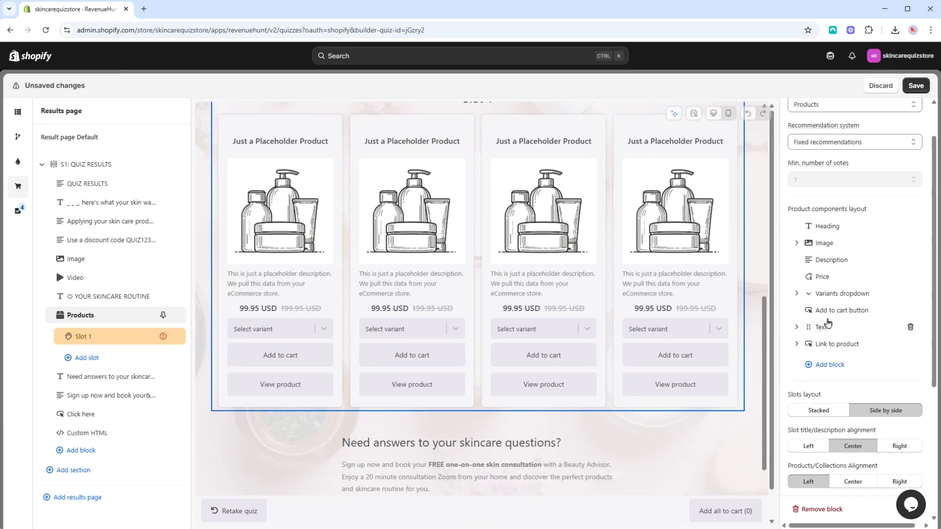
{"action": "left_click", "coordinate": [833, 345]}
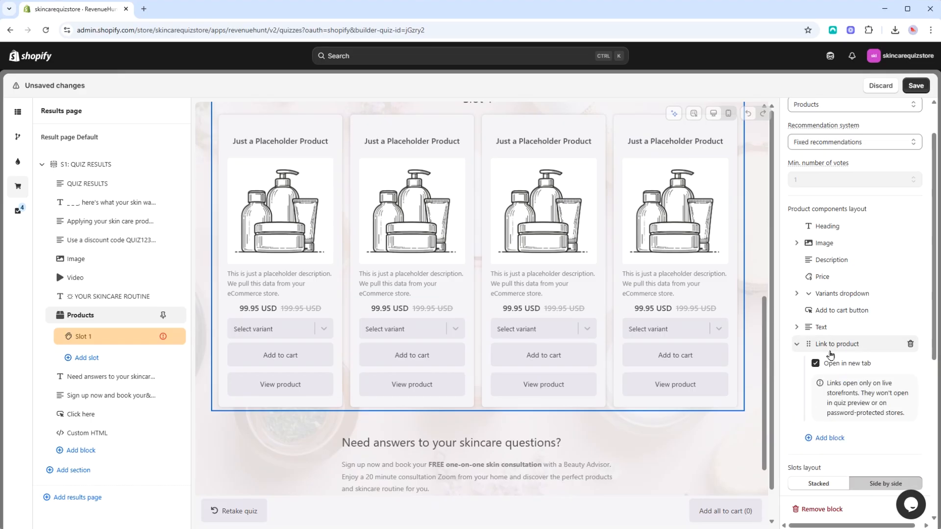
{"action": "left_click", "coordinate": [797, 345]}
- Add Metafield and Reviews components to the product layout
{"action": "left_click", "coordinate": [823, 370]}
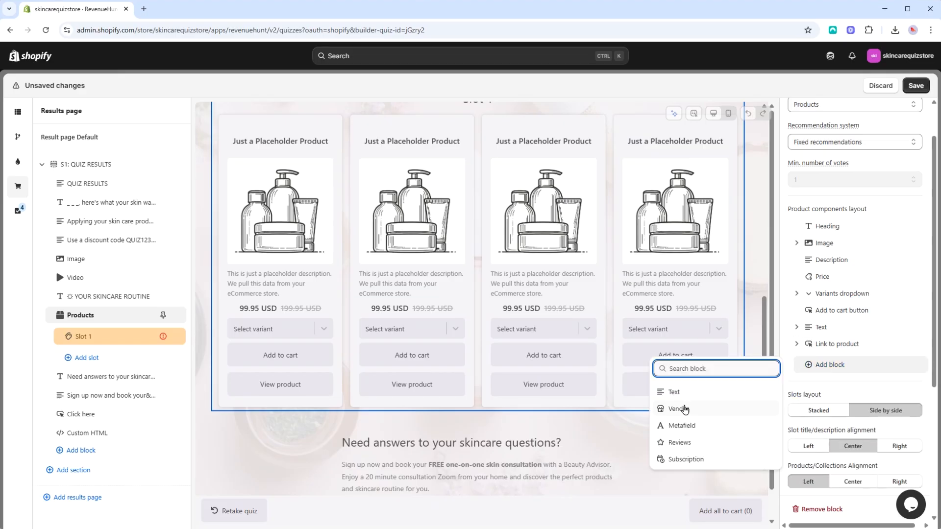
{"action": "left_click", "coordinate": [681, 426]}
{"action": "left_click", "coordinate": [817, 382]}
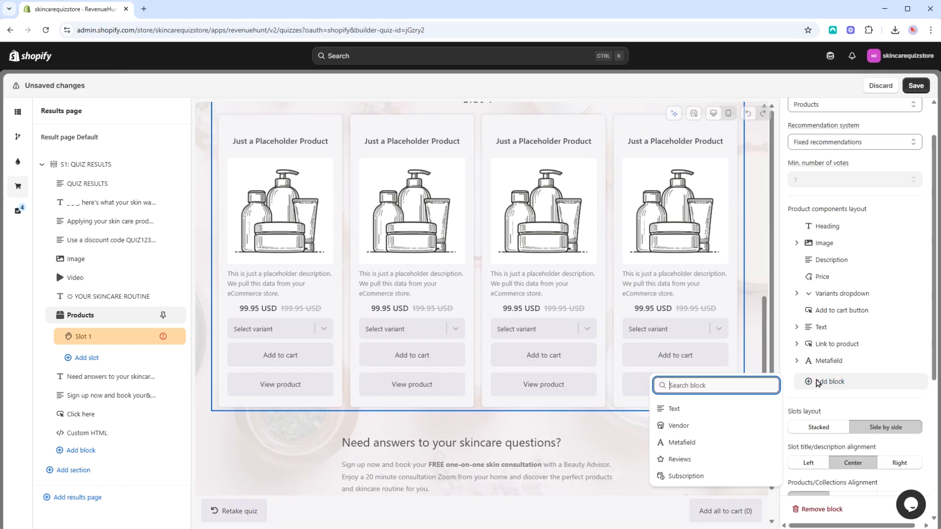
{"action": "left_click", "coordinate": [713, 461]}
- Set the Reviews component's review app to Judge.me and move it directly below the Image component
{"action": "left_click", "coordinate": [849, 382]}
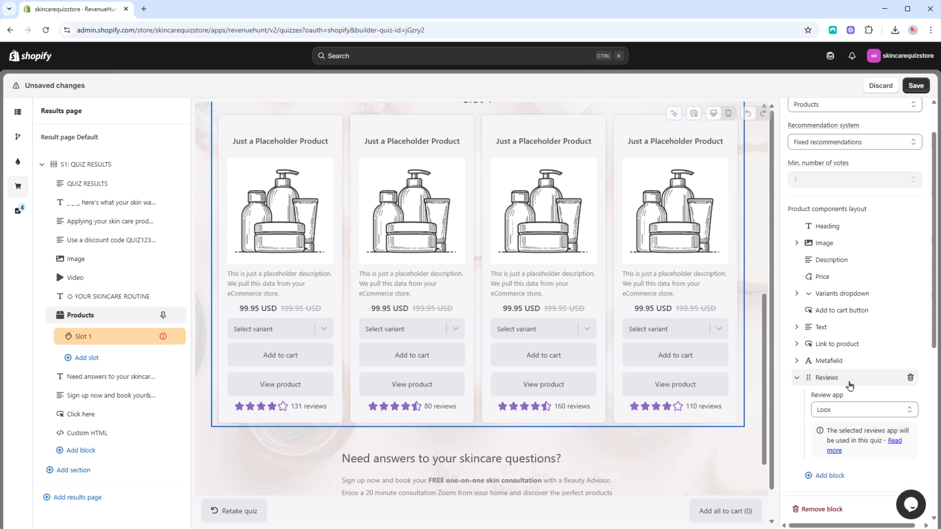
{"action": "left_click", "coordinate": [855, 410]}
{"action": "left_click", "coordinate": [887, 433]}
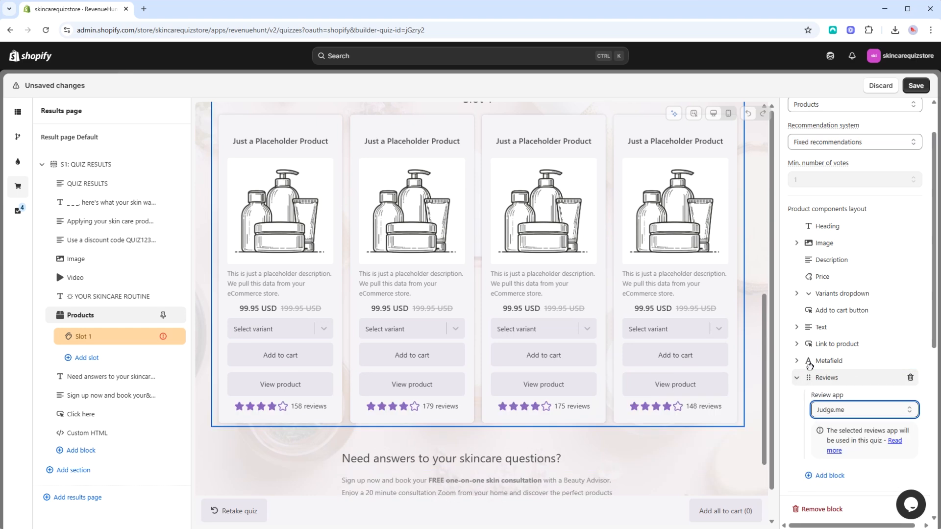
{"action": "left_click_drag", "start_coordinate": [810, 367], "coordinate": [808, 260]}
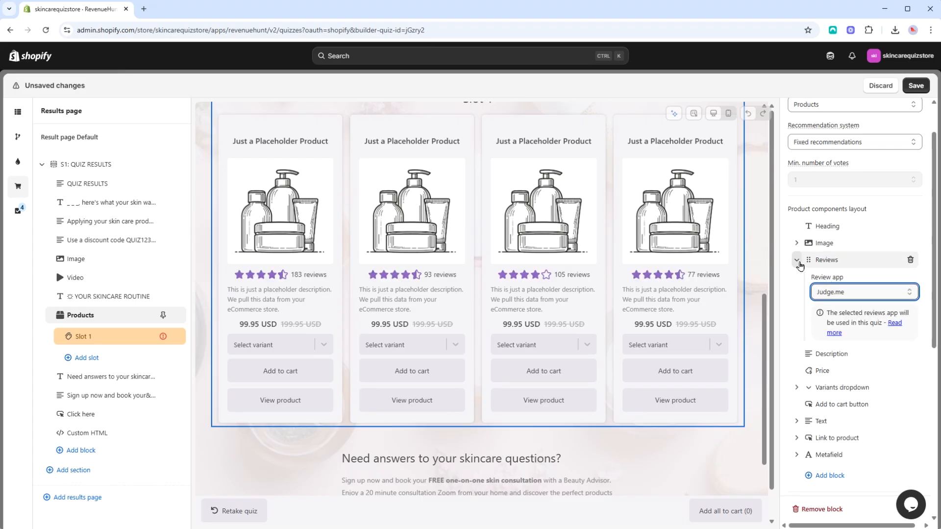
- Try a Subscription component with Recharge Subscriptions as its app, and remove it from the product layout
{"action": "scroll", "coordinate": [829, 374], "scroll_direction": "down", "scroll_amount": 2}
{"action": "left_click", "coordinate": [829, 375]}
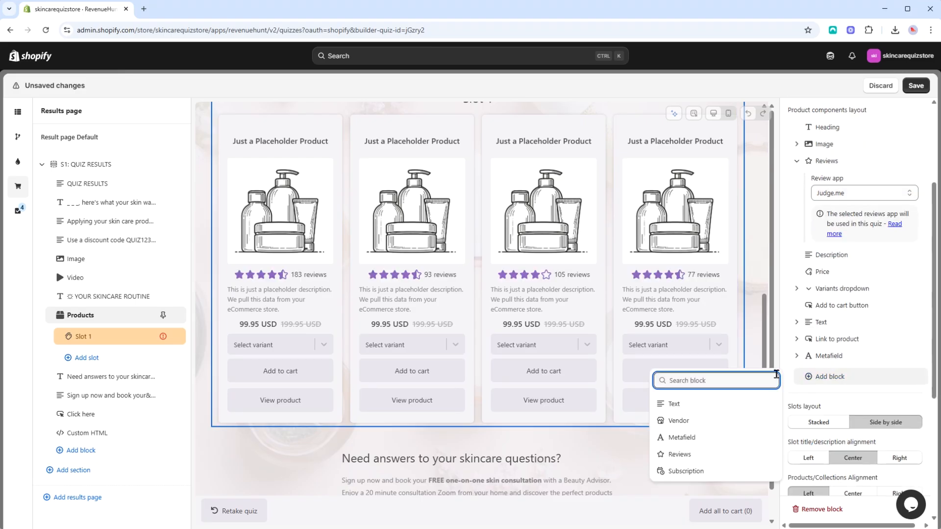
{"action": "left_click", "coordinate": [684, 471]}
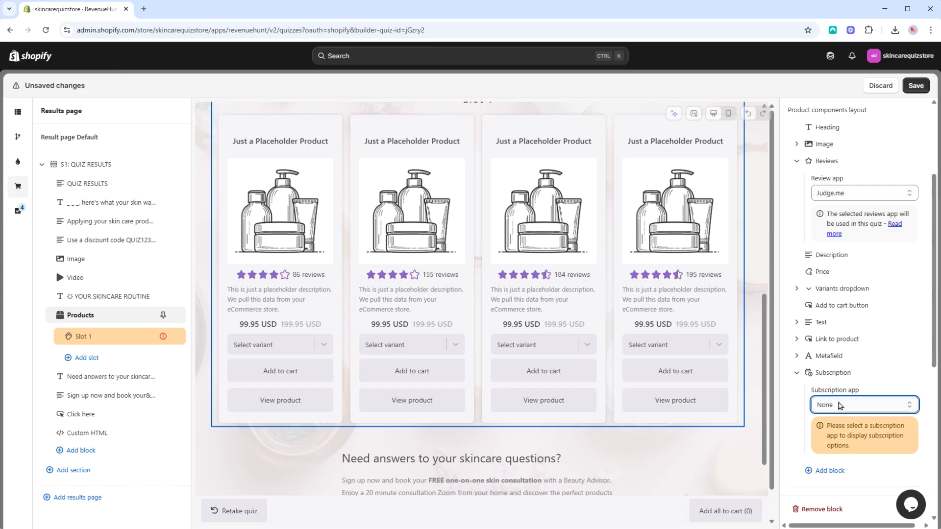
{"action": "left_click", "coordinate": [853, 404]}
{"action": "left_click", "coordinate": [839, 443]}
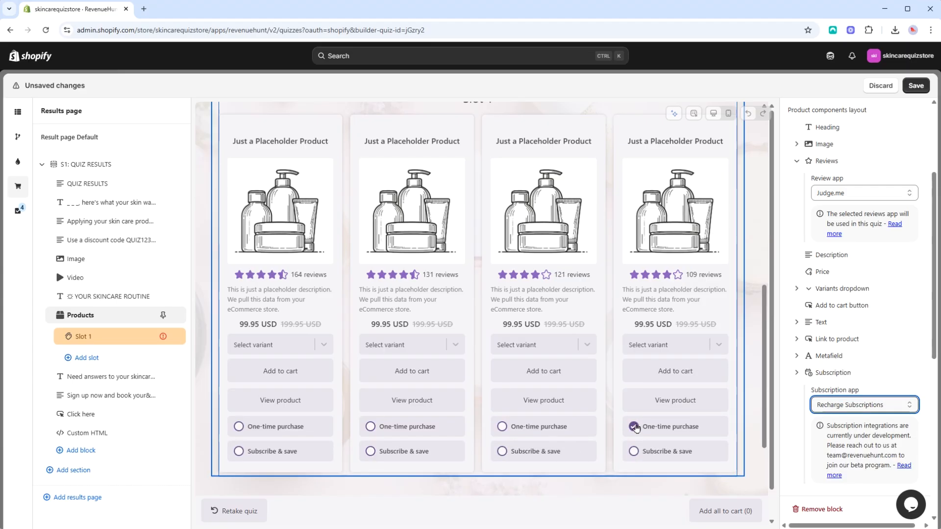
{"action": "scroll", "coordinate": [887, 339], "scroll_direction": "down", "scroll_amount": 4}
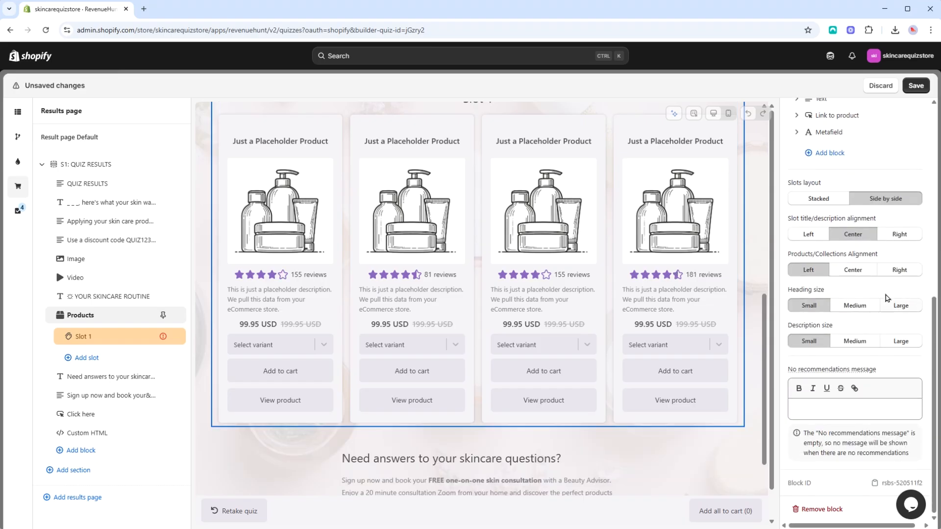
- Try the Stacked slots layout and Left slot title alignment, restoring Side by side and Center
{"action": "scroll", "coordinate": [646, 265], "scroll_direction": "up", "scroll_amount": 1}
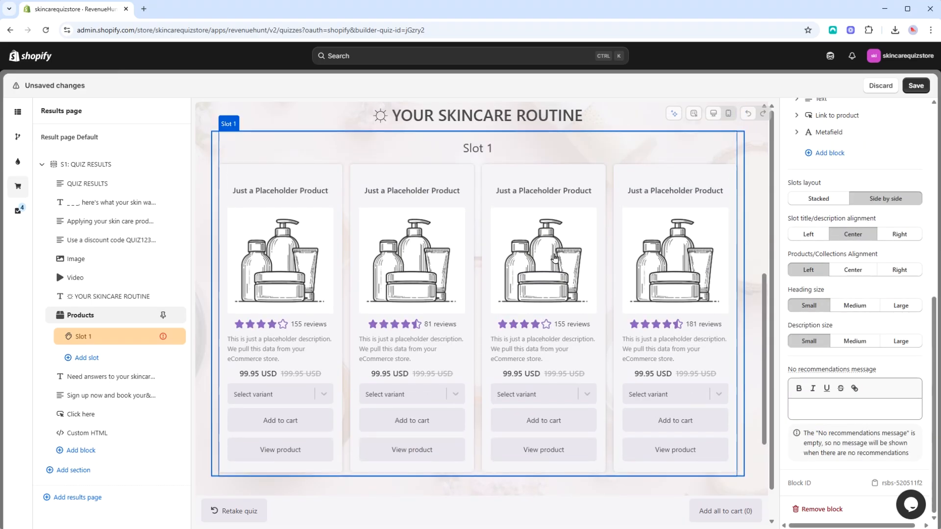
{"action": "left_click", "coordinate": [835, 199]}
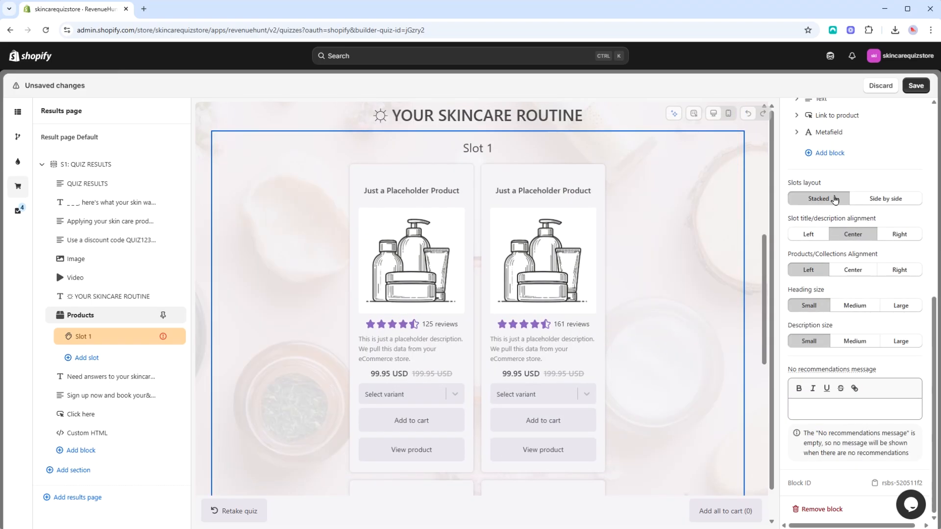
{"action": "left_click", "coordinate": [897, 201]}
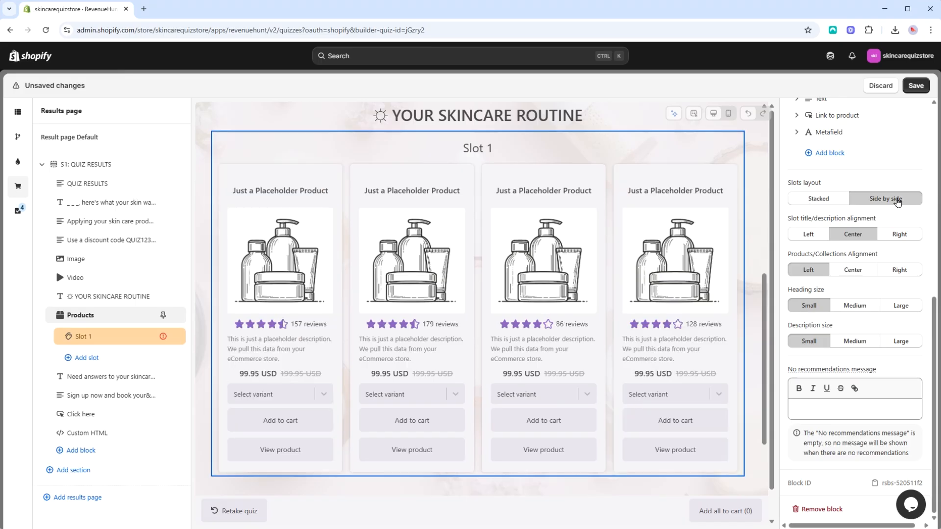
{"action": "left_click", "coordinate": [814, 239]}
{"action": "left_click", "coordinate": [854, 238]}
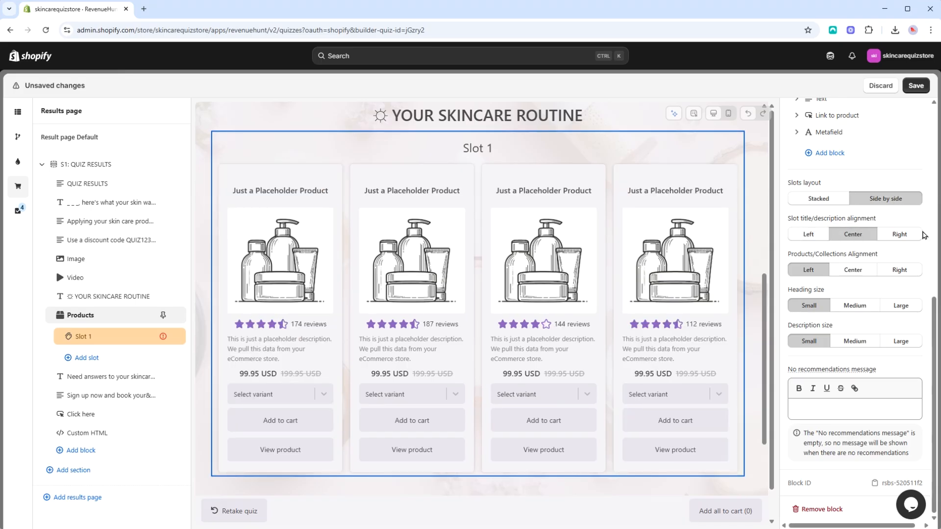
- Try Right as the slot title/description alignment, and restore Center
{"action": "left_click", "coordinate": [904, 237]}
{"action": "left_click", "coordinate": [852, 238]}
{"action": "scroll", "coordinate": [849, 274], "scroll_direction": "up", "scroll_amount": 8}
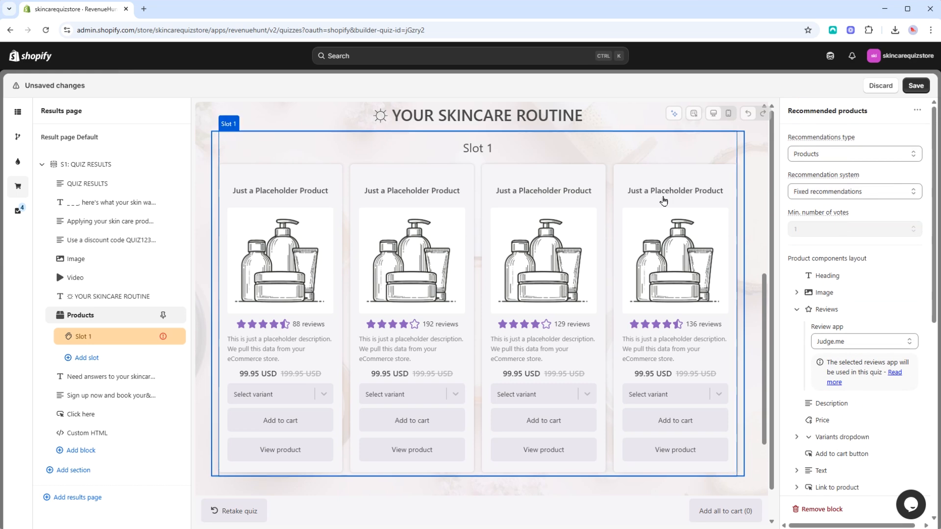
- Check the results page in the mobile and desktop views and look over its full content
{"action": "left_click", "coordinate": [729, 114]}
{"action": "left_click", "coordinate": [712, 115]}
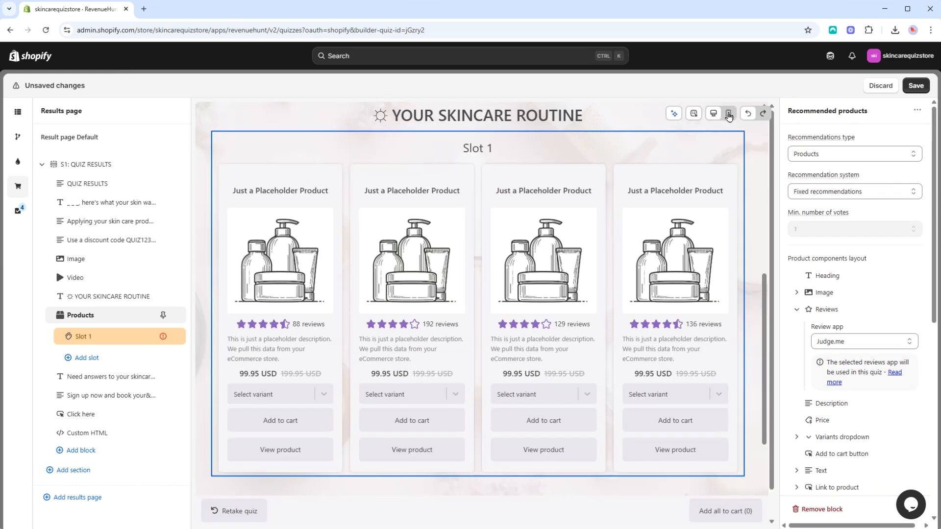
{"action": "left_click", "coordinate": [728, 114]}
{"action": "left_click", "coordinate": [718, 114]}
{"action": "scroll", "coordinate": [679, 297], "scroll_direction": "down", "scroll_amount": 3}
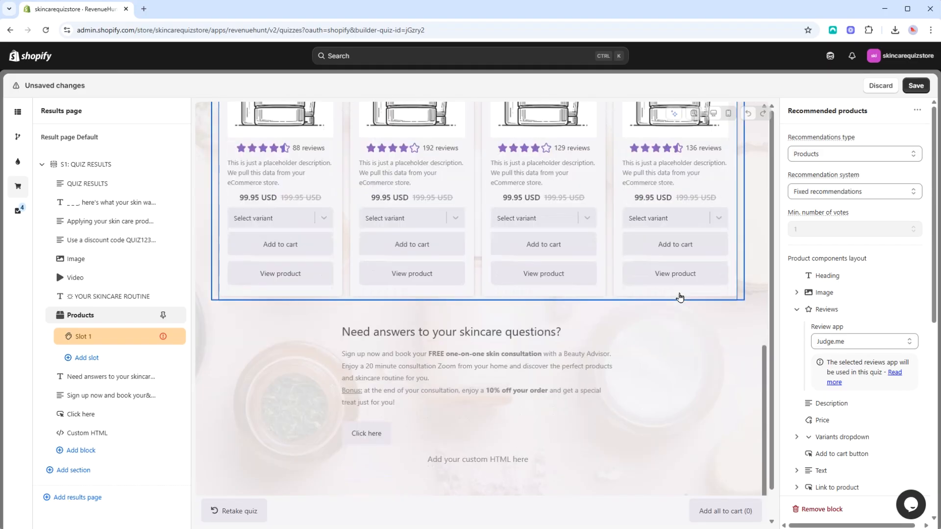
{"action": "scroll", "coordinate": [679, 297], "scroll_direction": "up", "scroll_amount": 6}
{"action": "scroll", "coordinate": [679, 297], "scroll_direction": "up", "scroll_amount": 5}
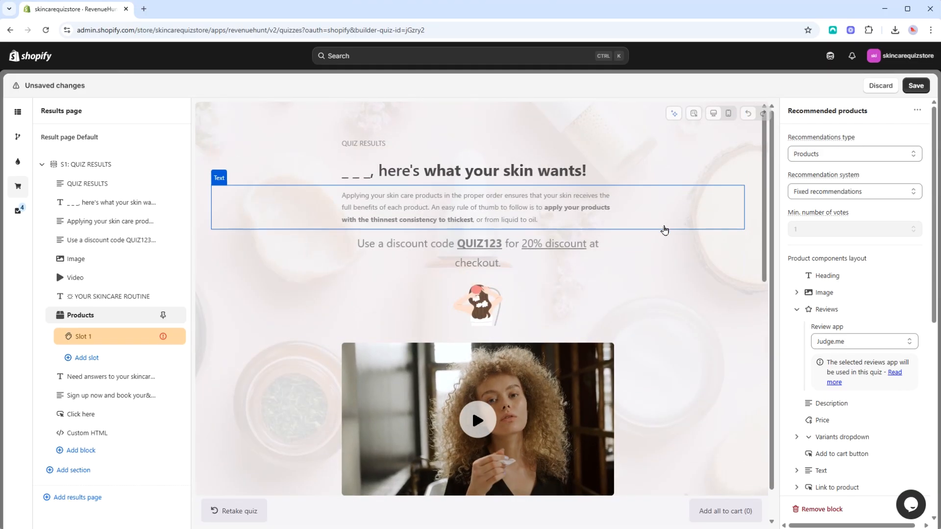
- Save the results page changes and start the Skincare Quiz in preview
{"action": "left_click", "coordinate": [917, 90]}
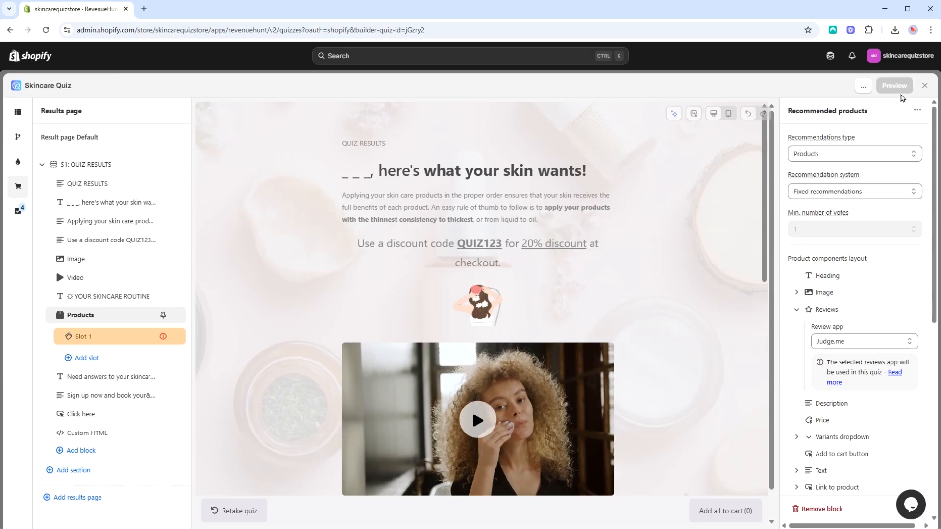
{"action": "left_click", "coordinate": [895, 91]}
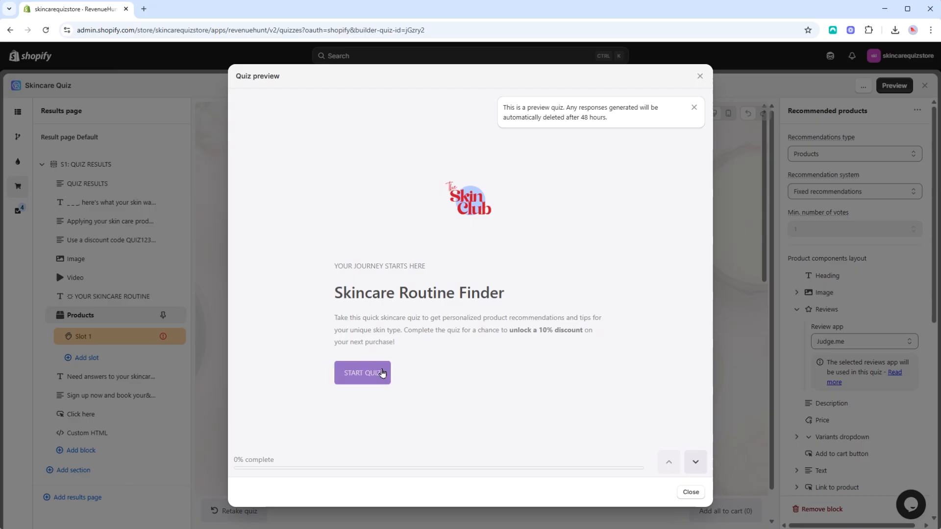
{"action": "left_click", "coordinate": [382, 373]}
- Answer the preview quiz's questions, including "Dry and tight all over" for skin type, and proceed to the results page
{"action": "left_click", "coordinate": [382, 265]}
{"action": "left_click", "coordinate": [373, 288]}
{"action": "left_click", "coordinate": [362, 318]}
{"action": "left_click", "coordinate": [387, 317]}
{"action": "left_click", "coordinate": [397, 305]}
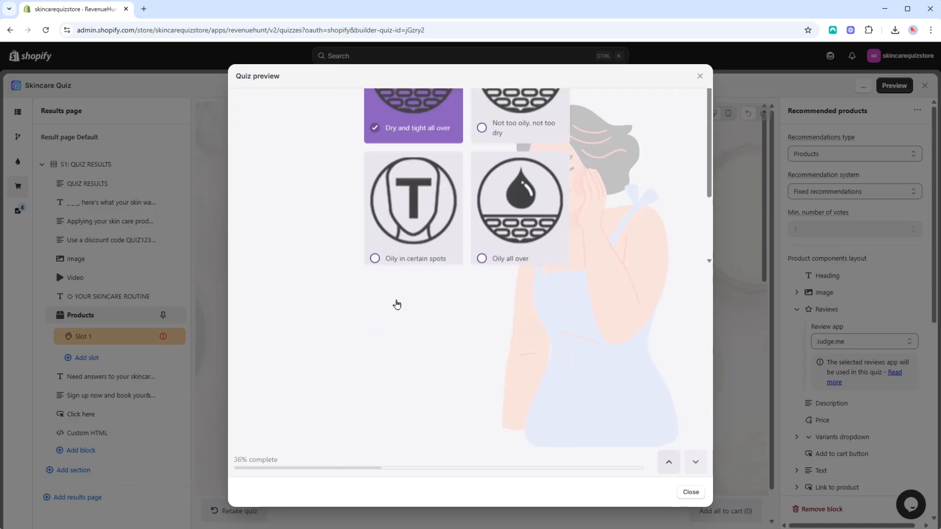
{"action": "left_click", "coordinate": [358, 327]}
{"action": "left_click", "coordinate": [359, 379]}
{"action": "left_click", "coordinate": [358, 325]}
{"action": "left_click", "coordinate": [361, 394]}
{"action": "left_click", "coordinate": [370, 367]}
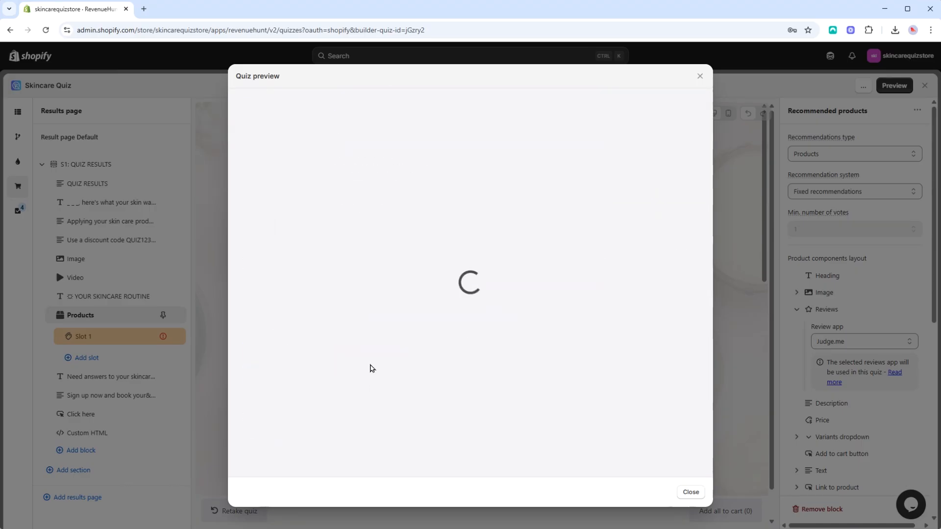
- Examine the previewed results page and its country and language viewing options, and close the quiz preview
{"action": "scroll", "coordinate": [663, 271], "scroll_direction": "down", "scroll_amount": 5}
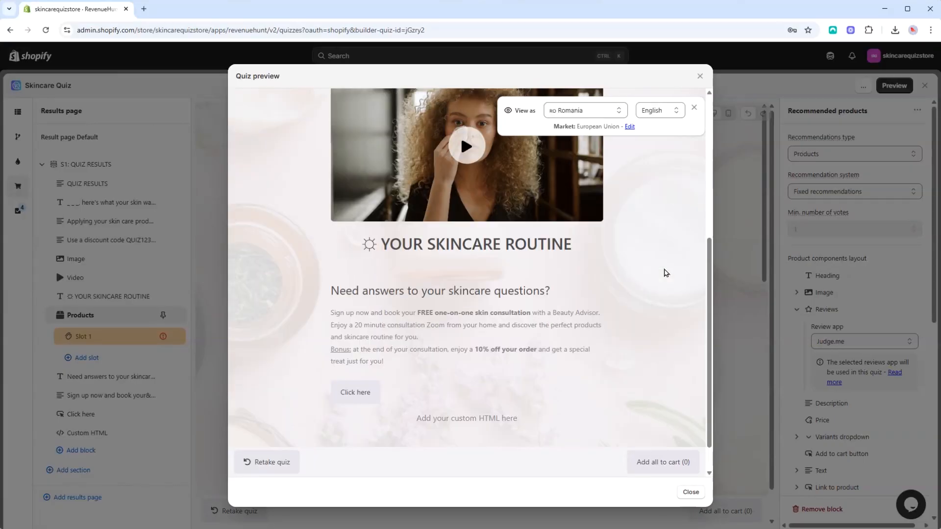
{"action": "scroll", "coordinate": [665, 272], "scroll_direction": "up", "scroll_amount": 5}
{"action": "left_click", "coordinate": [603, 112]}
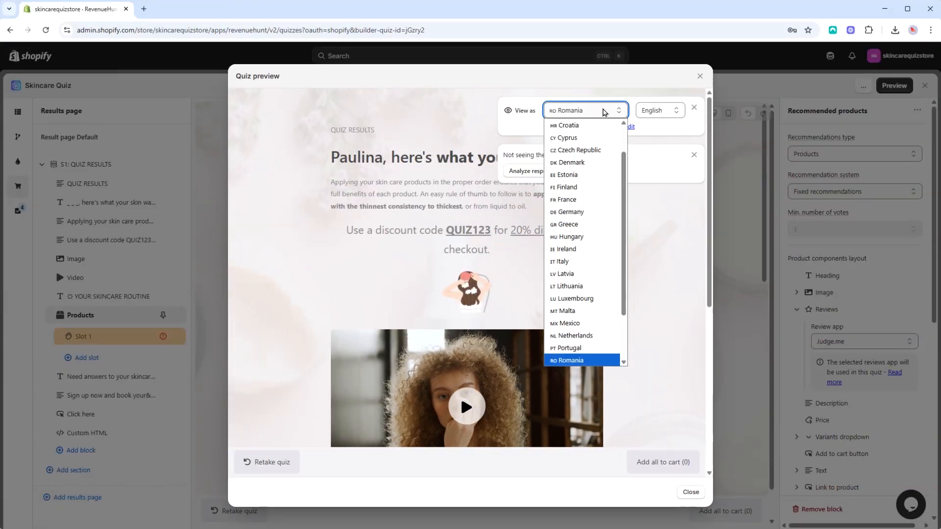
{"action": "left_click", "coordinate": [604, 113]}
{"action": "left_click", "coordinate": [604, 112]}
{"action": "left_click", "coordinate": [604, 113]}
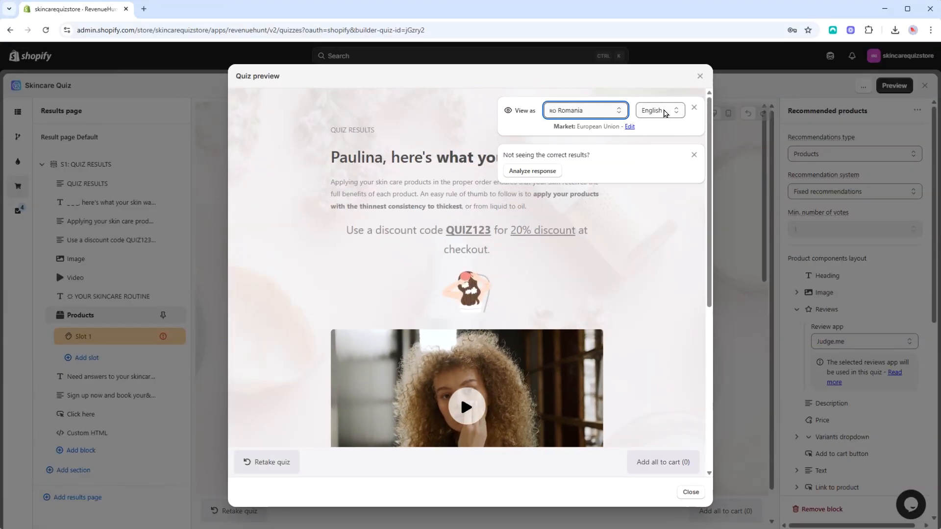
{"action": "left_click", "coordinate": [665, 113]}
{"action": "scroll", "coordinate": [676, 336], "scroll_direction": "down", "scroll_amount": 7}
{"action": "scroll", "coordinate": [676, 336], "scroll_direction": "up", "scroll_amount": 5}
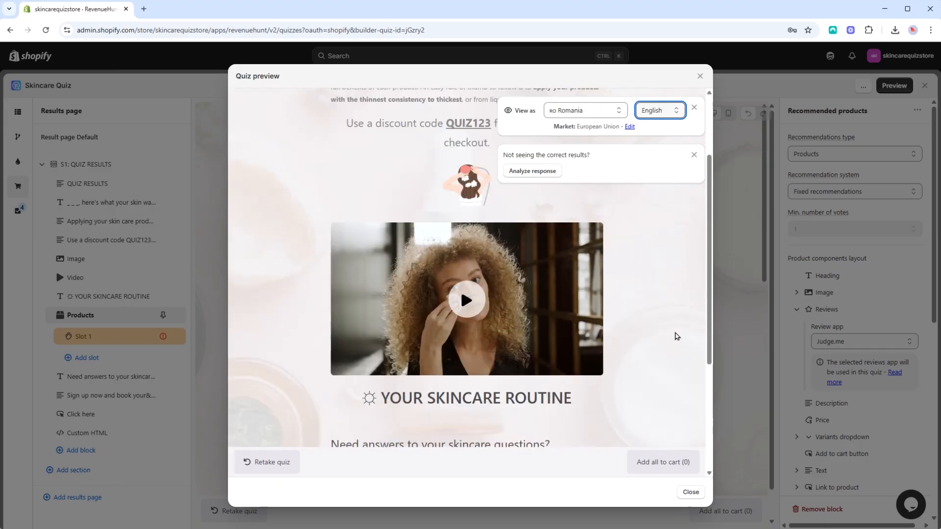
{"action": "scroll", "coordinate": [676, 336], "scroll_direction": "up", "scroll_amount": 2}
{"action": "left_click", "coordinate": [699, 77]}
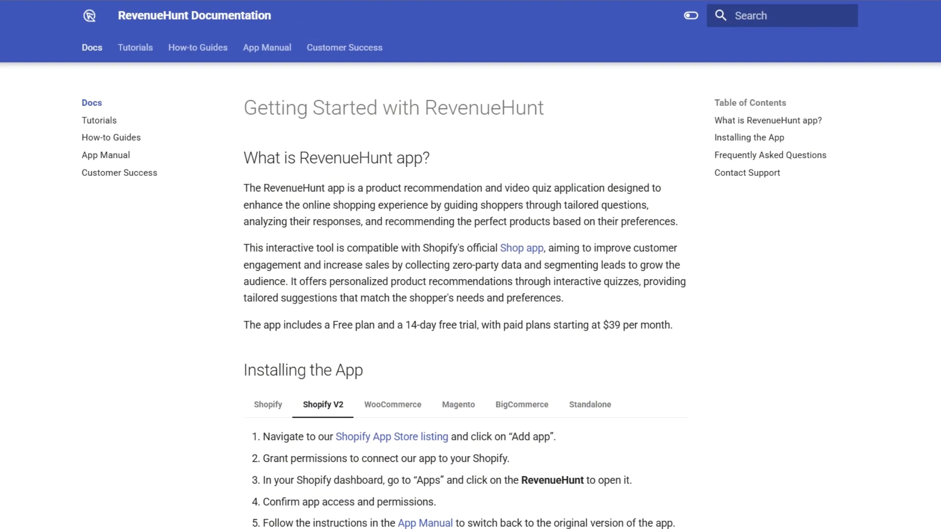
- Switch to the RevenueHunt Documentation and look through the Getting Started with RevenueHunt page
{"action": "scroll", "coordinate": [465, 303], "scroll_direction": "down", "scroll_amount": 4}
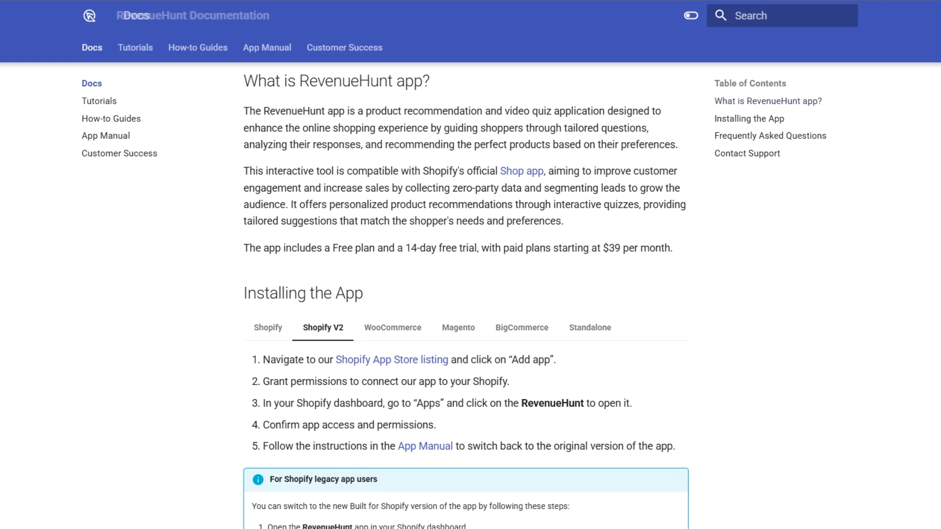
{"action": "scroll", "coordinate": [465, 304], "scroll_direction": "down", "scroll_amount": 2}
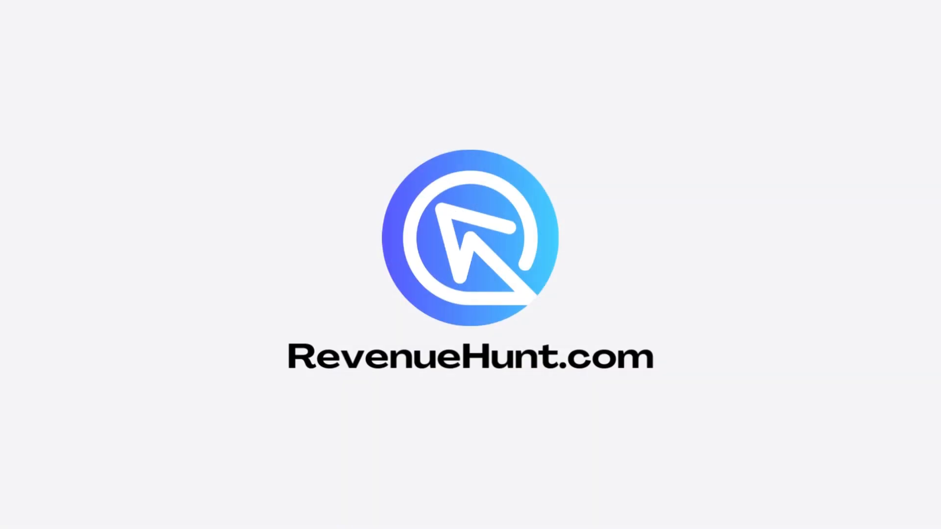